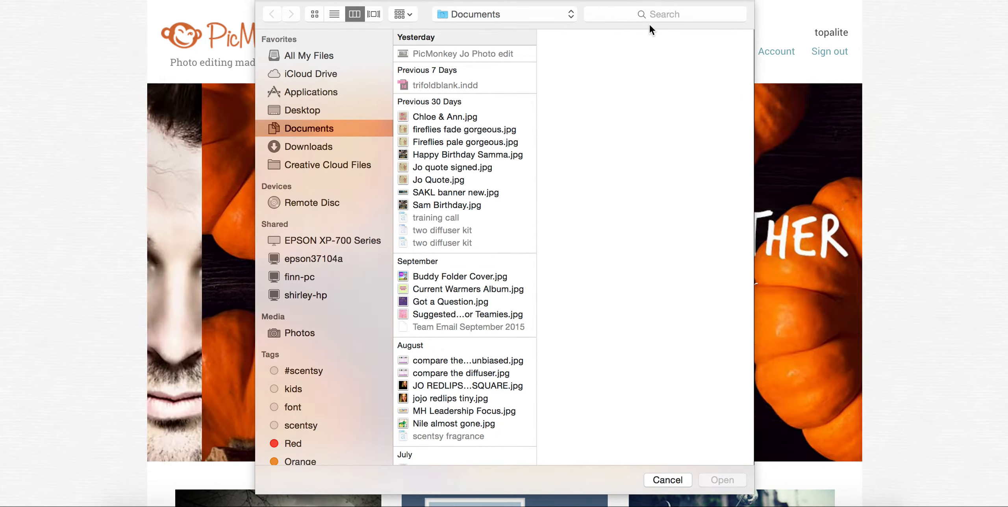
Step: Search the Mac's files for "coll" and replace that search with "aaa"
left_click(643, 14)
type("coll")
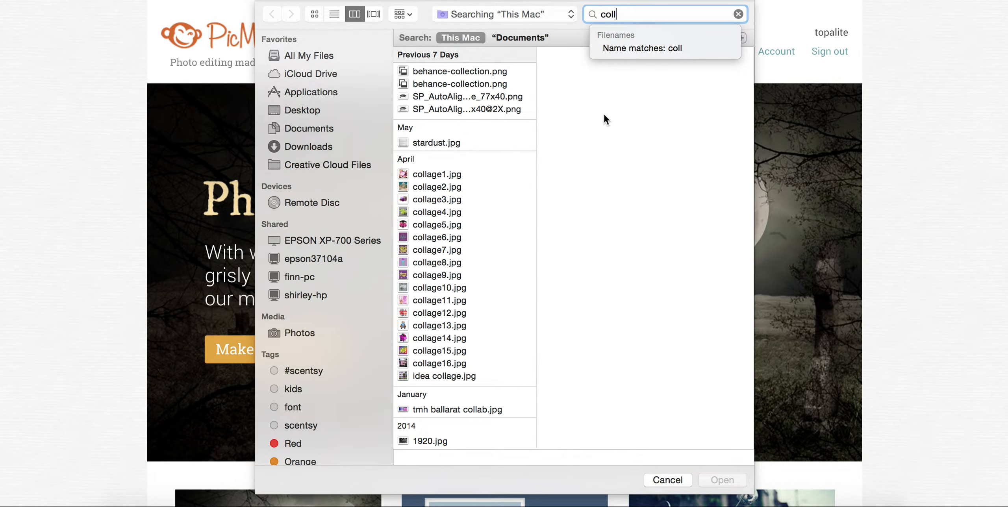
key("BackSpace")
key("BackSpace")
key("BackSpace")
key("BackSpace")
type("aaa")
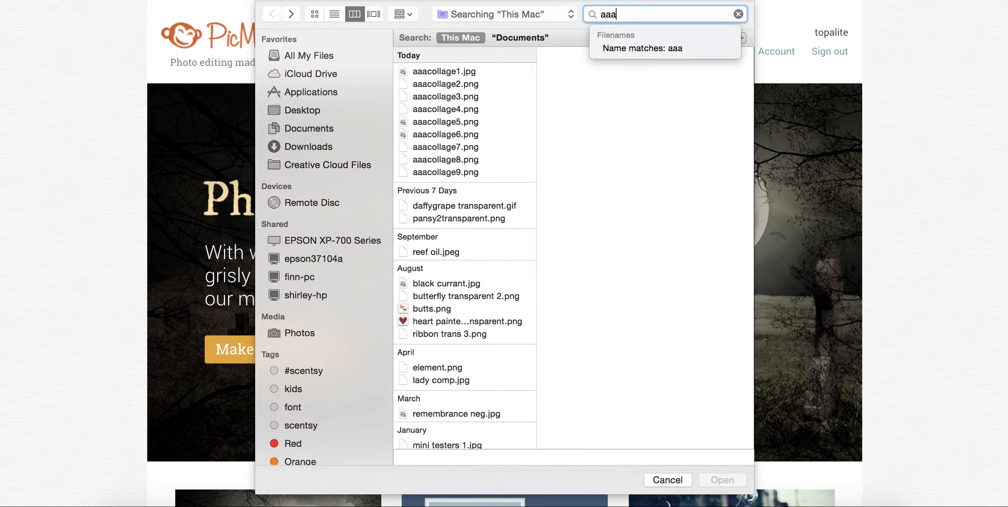
Step: Select the nine image files from aaacollage1.jpg to aaacollage9.png and open them as collage photos
left_click(423, 172)
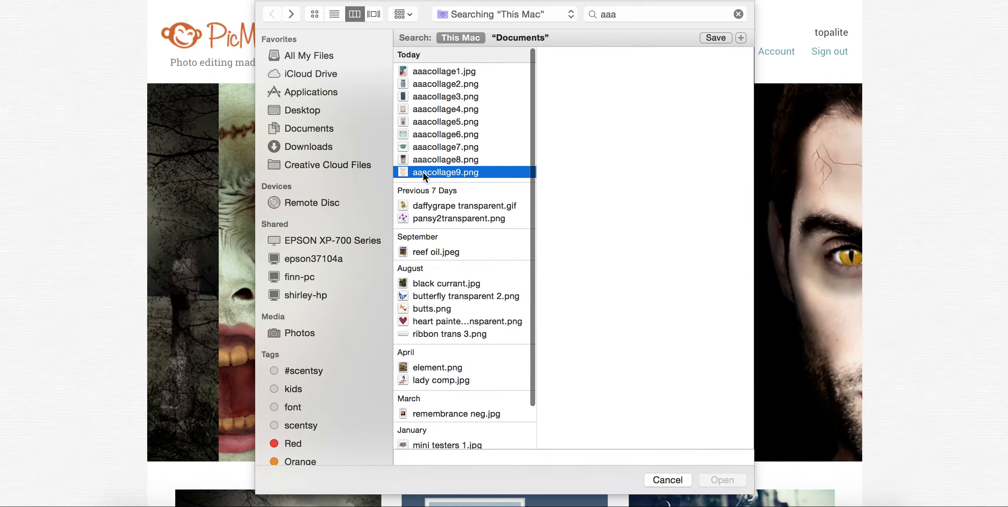
key("shift+Up")
key("shift+Up")
key("shift+Up")
key("shift+Up")
key("shift+Up")
key("shift+Up")
key("shift+Up")
key("shift+Up")
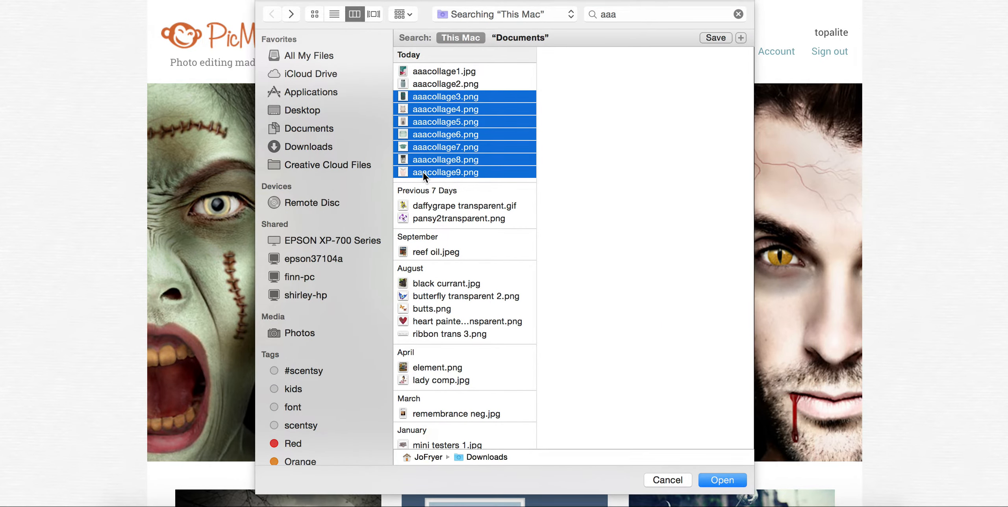
left_click(726, 484)
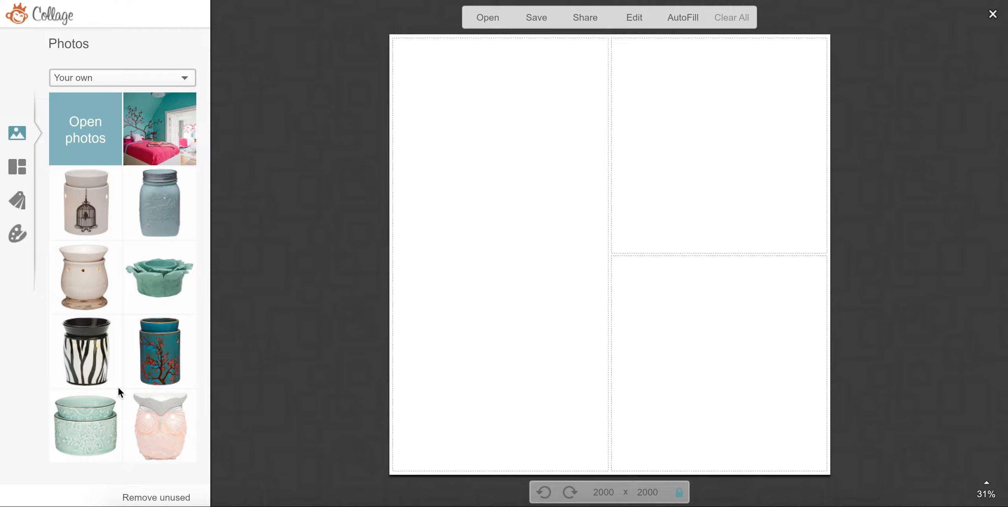
Step: Examine the layouts offered under Ducks in a Row, Cards, Square Deal, Biggie Smalls, FB Cover and Pinter-etsy
mouse_move(126, 144)
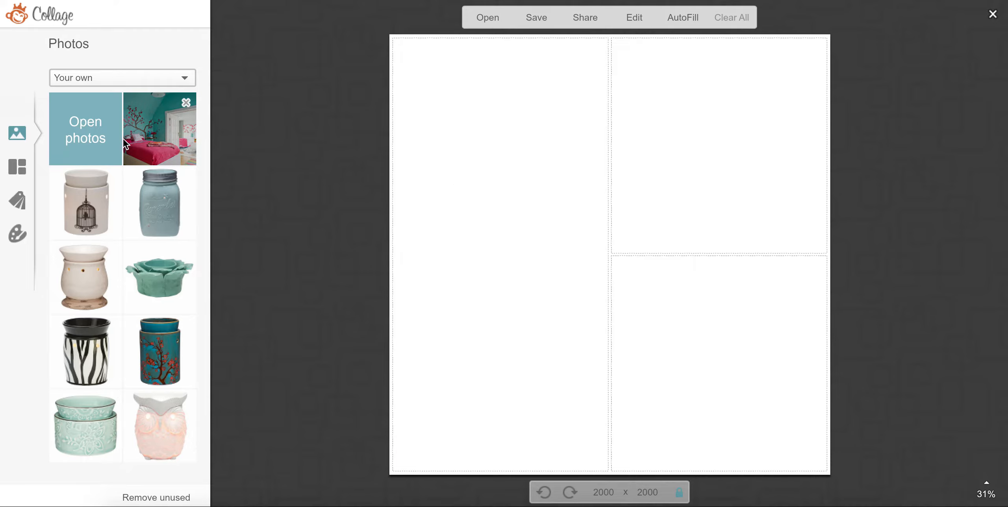
left_click(21, 165)
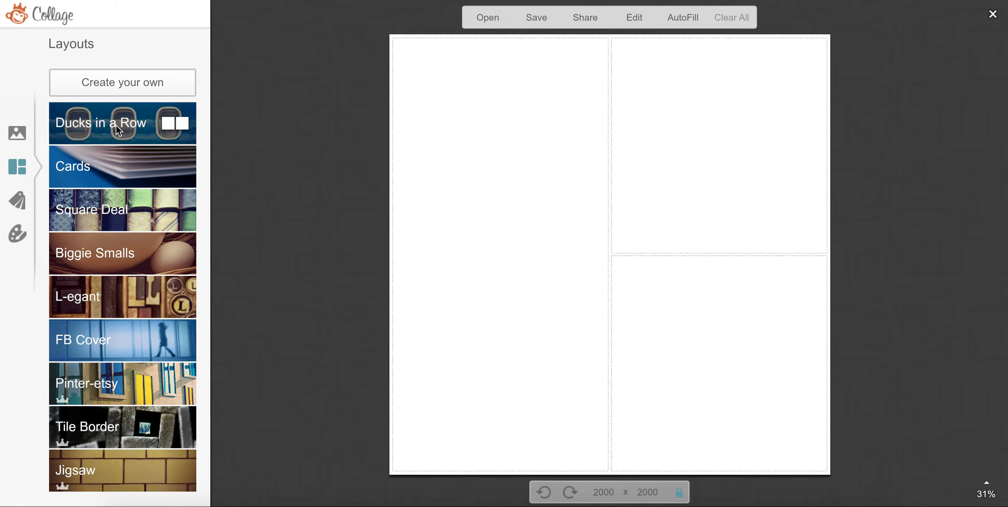
left_click(114, 128)
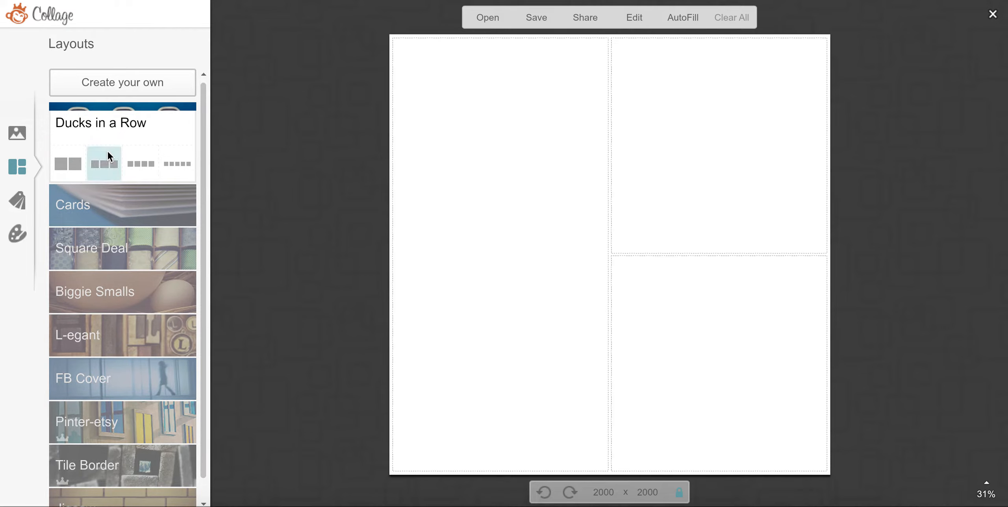
left_click(90, 203)
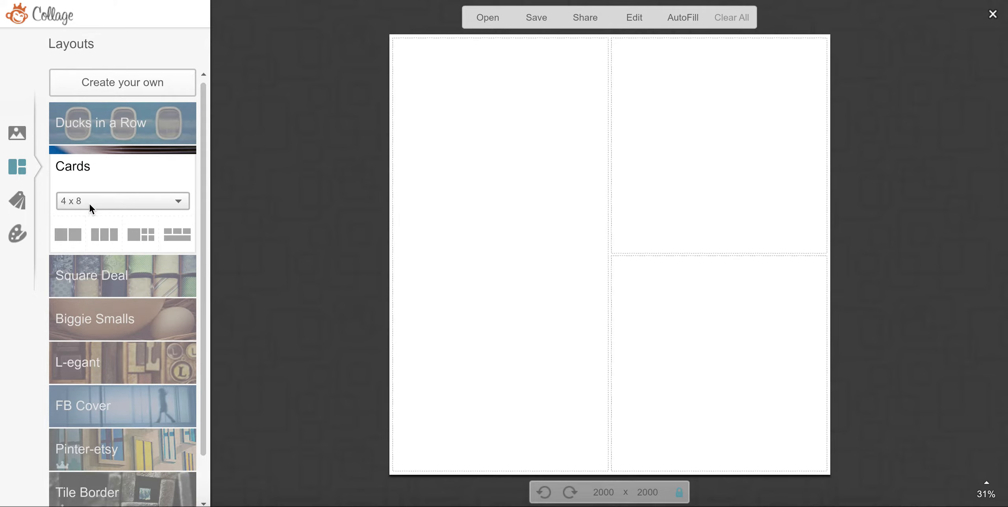
left_click(102, 277)
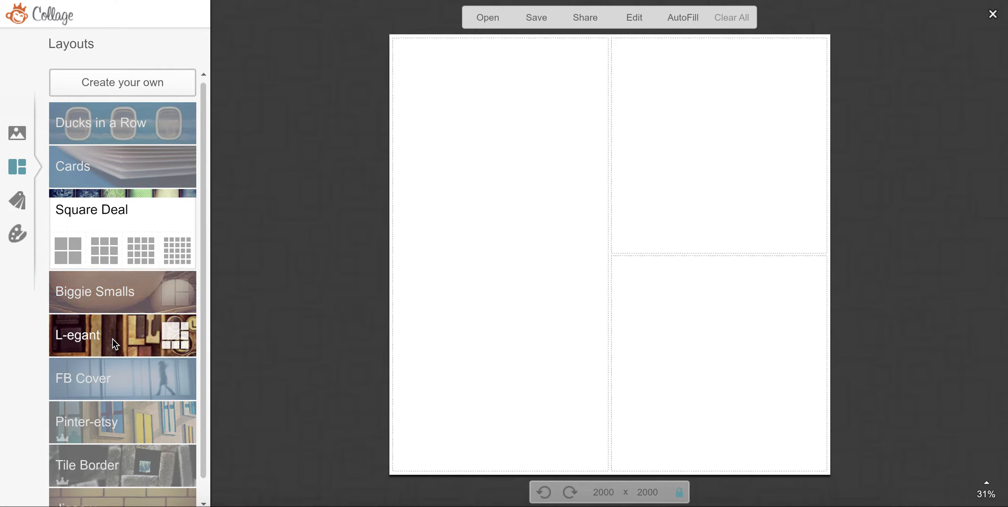
left_click(96, 289)
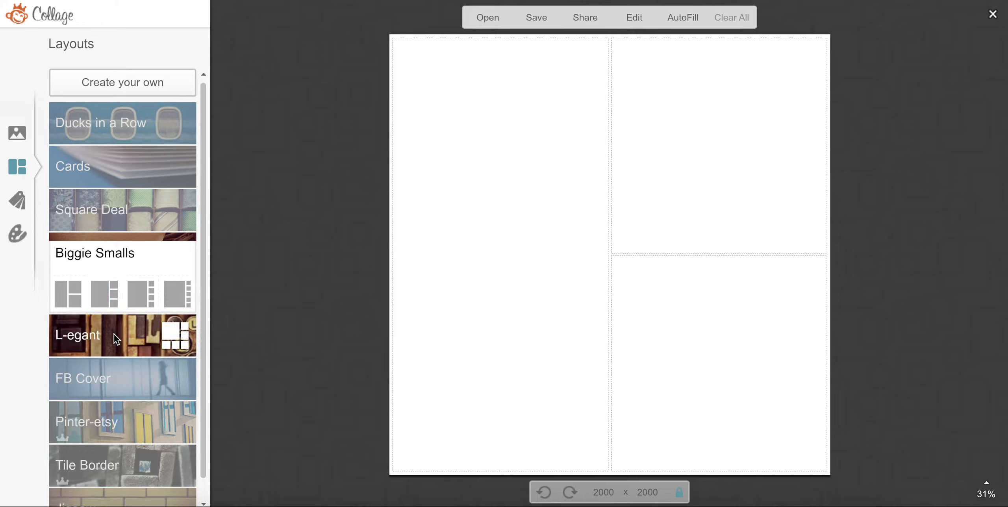
left_click(109, 380)
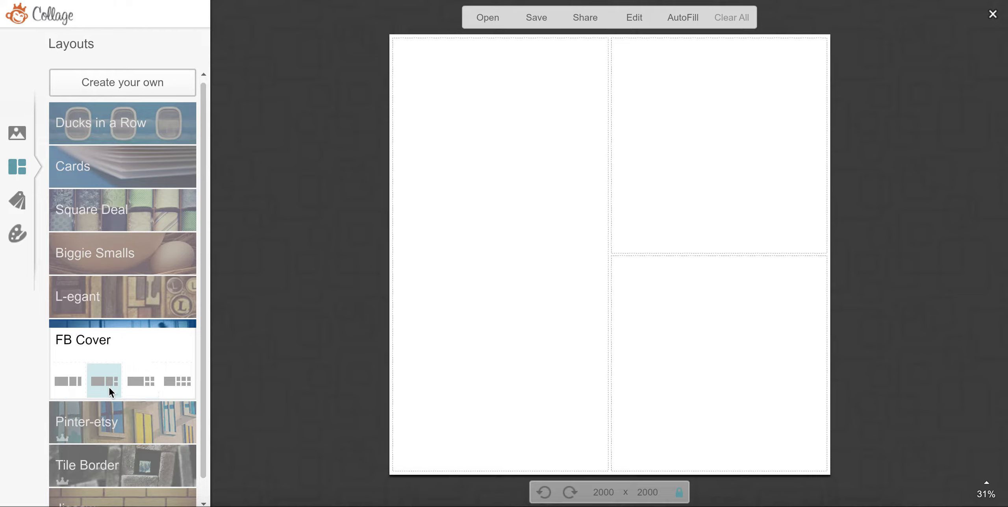
left_click(103, 428)
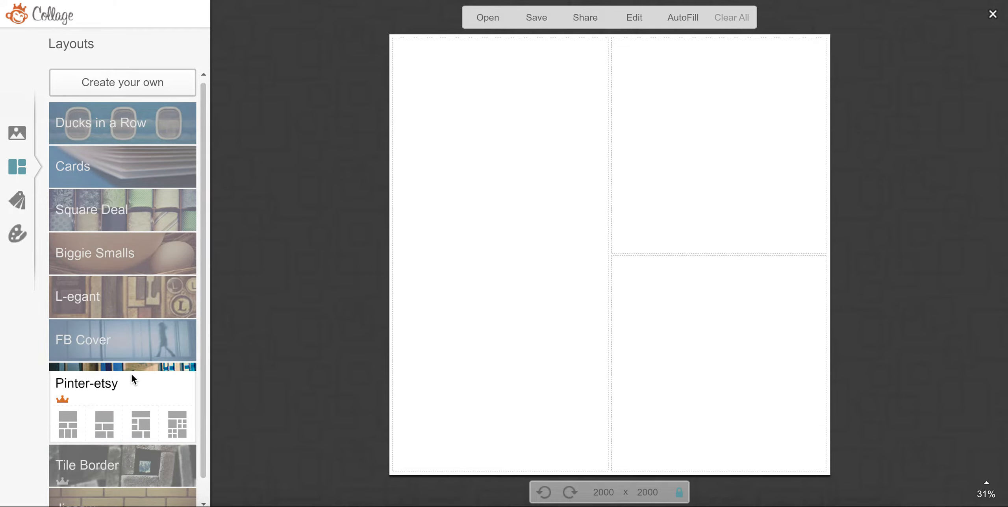
left_click_drag(203, 302, 203, 378)
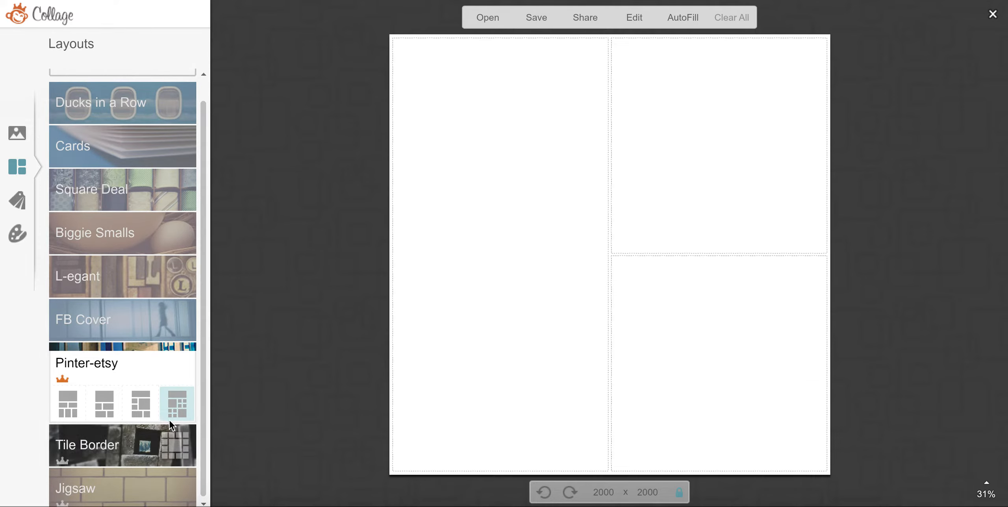
Step: Apply the first, six-cell L-egant layout and slightly narrow its large cell
left_click(118, 279)
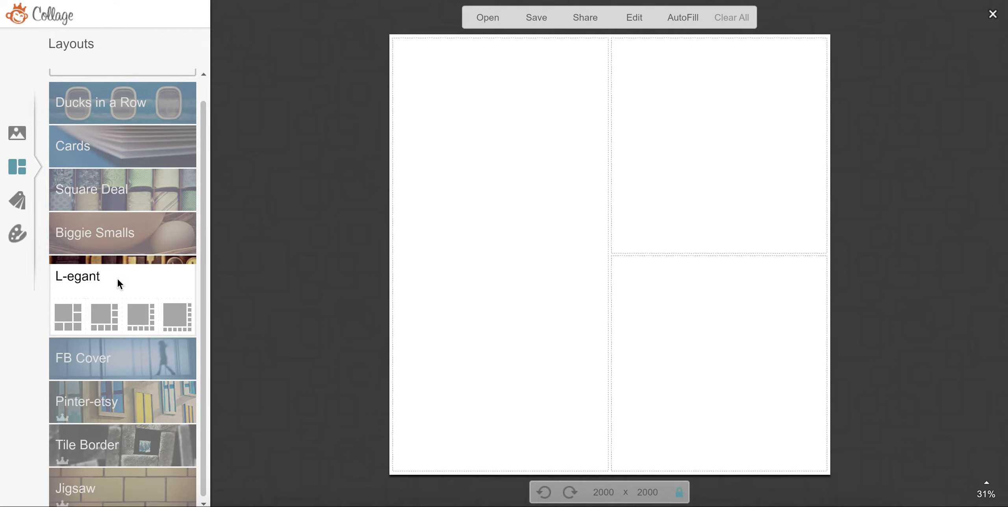
left_click(61, 316)
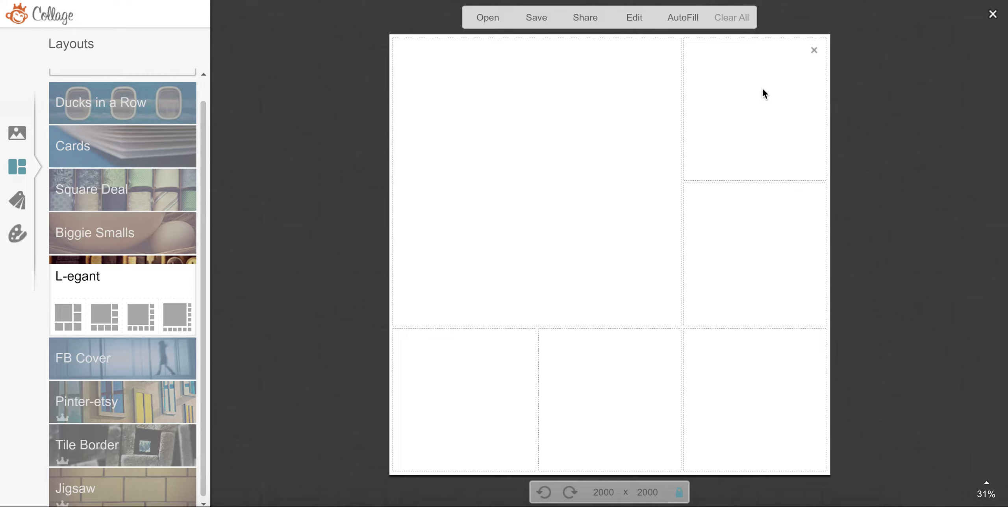
mouse_move(683, 165)
left_mouse_down()
mouse_move(627, 168)
mouse_move(677, 161)
left_mouse_up()
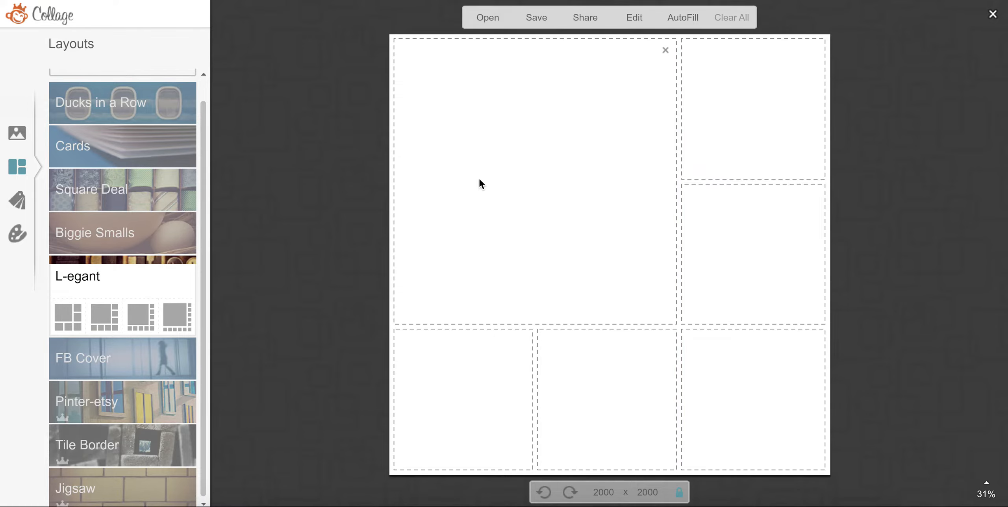
Step: Place the bedroom photo in the large cell, the teal blossom-tree warmer in the bottom-right cell and the green flower warmer in the bottom-left cell
left_click(18, 136)
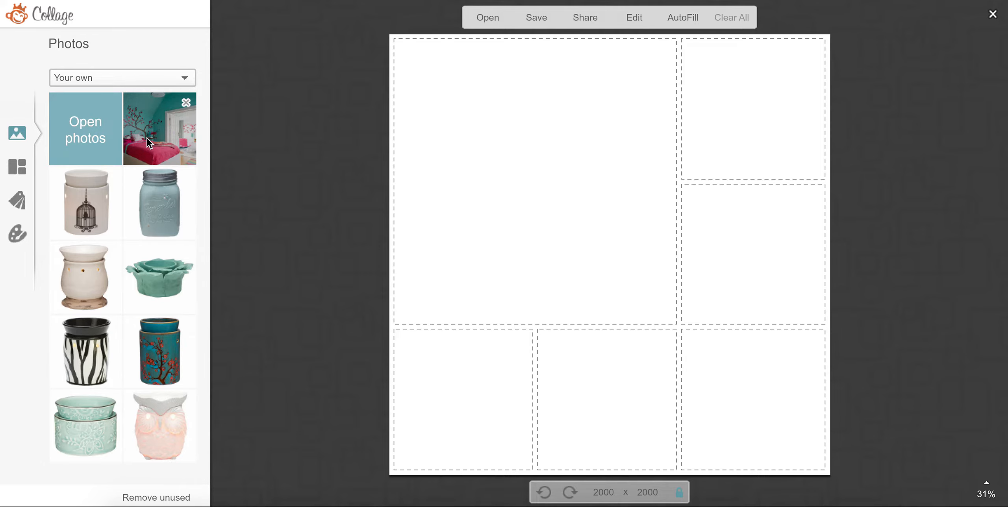
left_click_drag(147, 138, 500, 187)
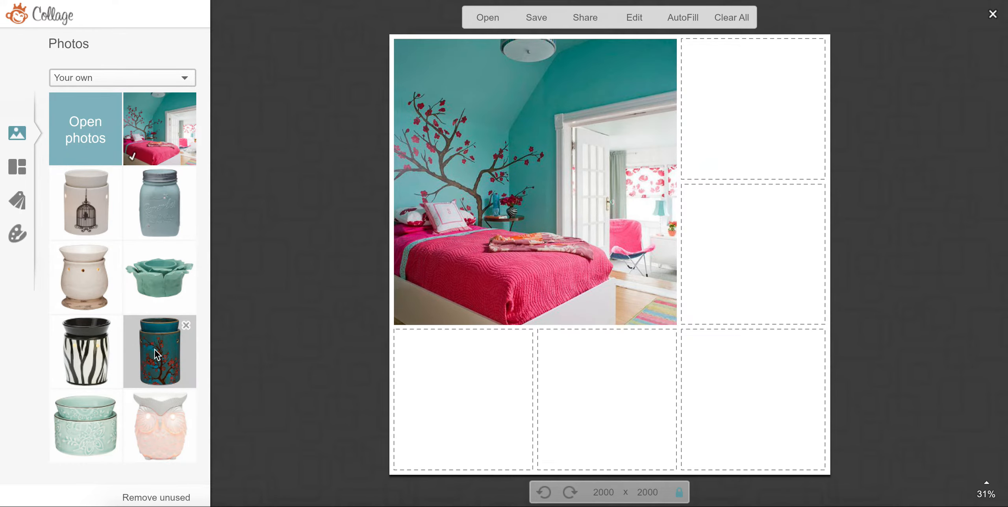
left_click_drag(155, 350, 743, 411)
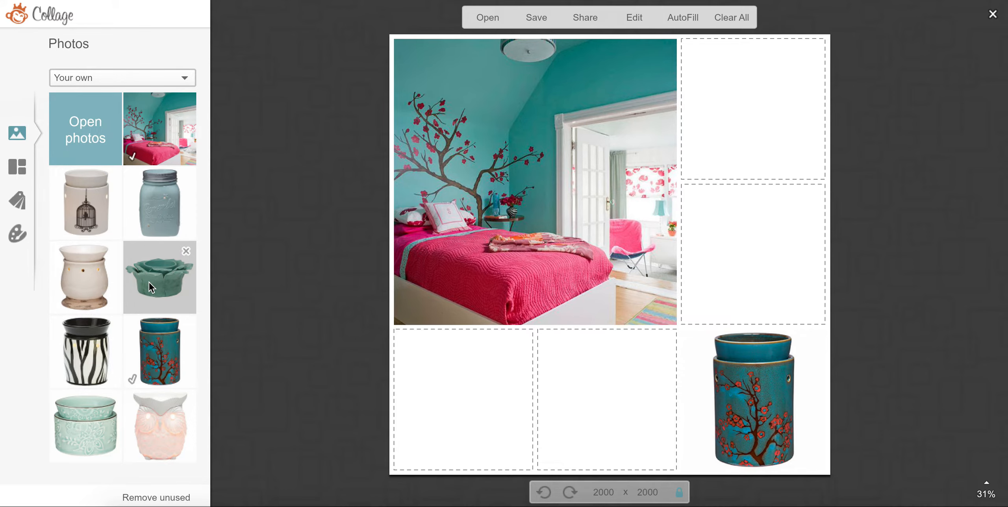
left_click_drag(149, 282, 452, 408)
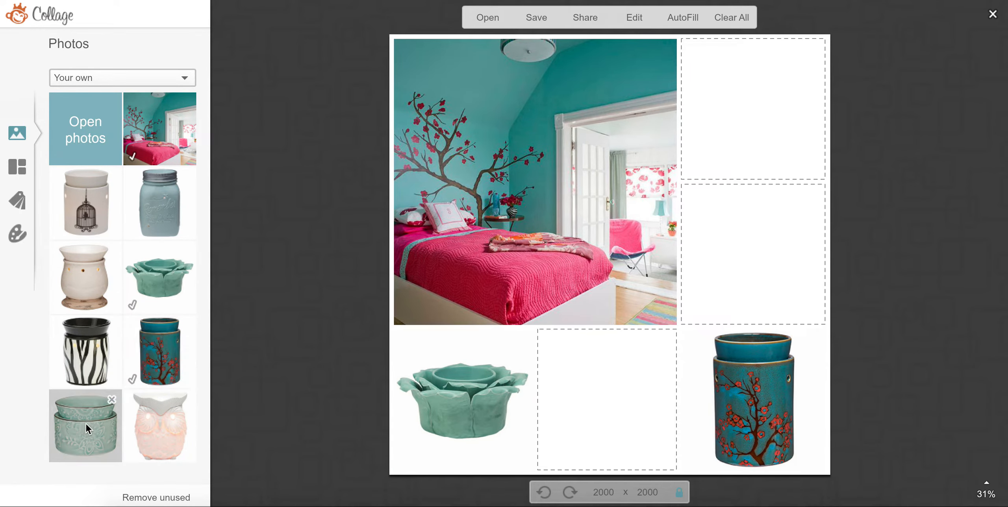
Step: Fill the top-right cell with the mint floral warmer, the bottom-middle cell with the zebra warmer and the middle-right cell with the birdcage warmer
left_click_drag(80, 442, 734, 146)
left_click_drag(86, 350, 606, 396)
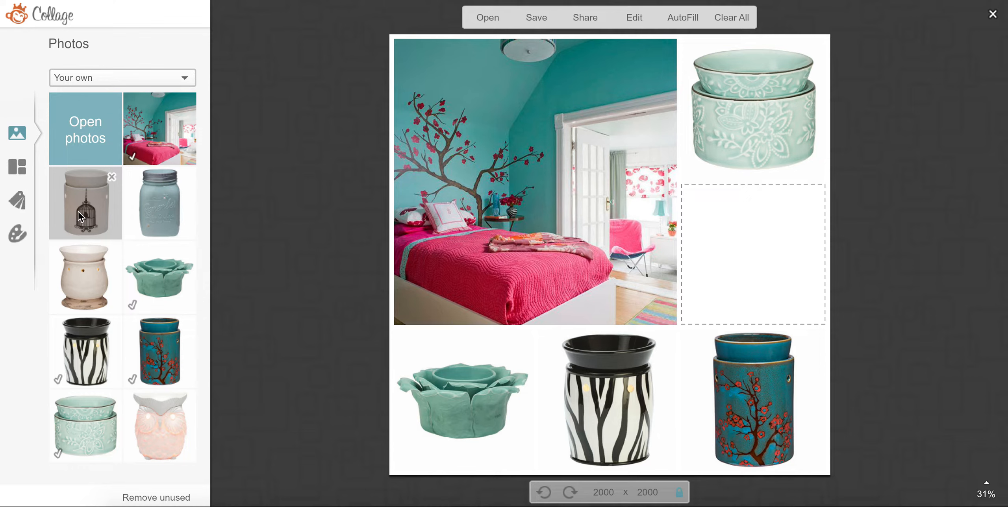
left_click_drag(78, 208, 747, 266)
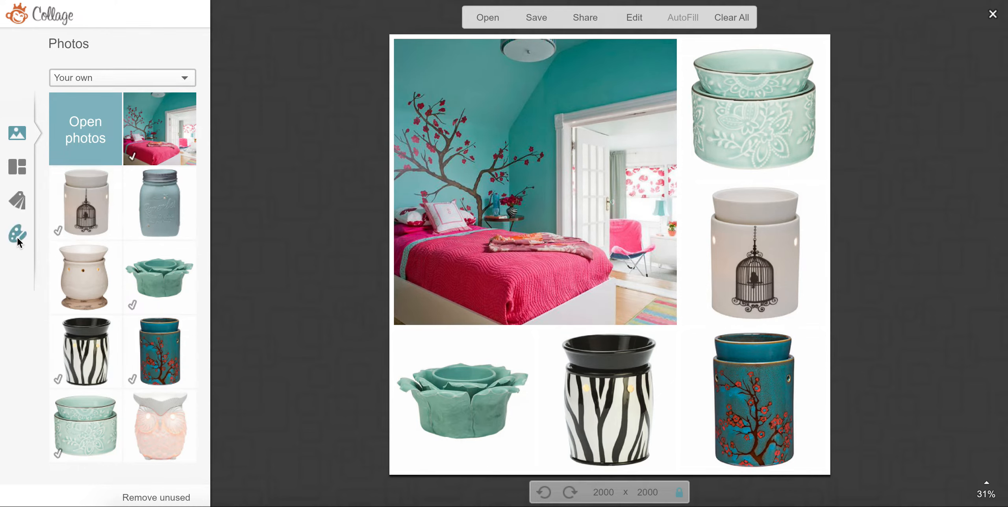
Step: Try the grey spider-web Halloween swatch in the large cell, and restore the bedroom photo there
left_click(18, 202)
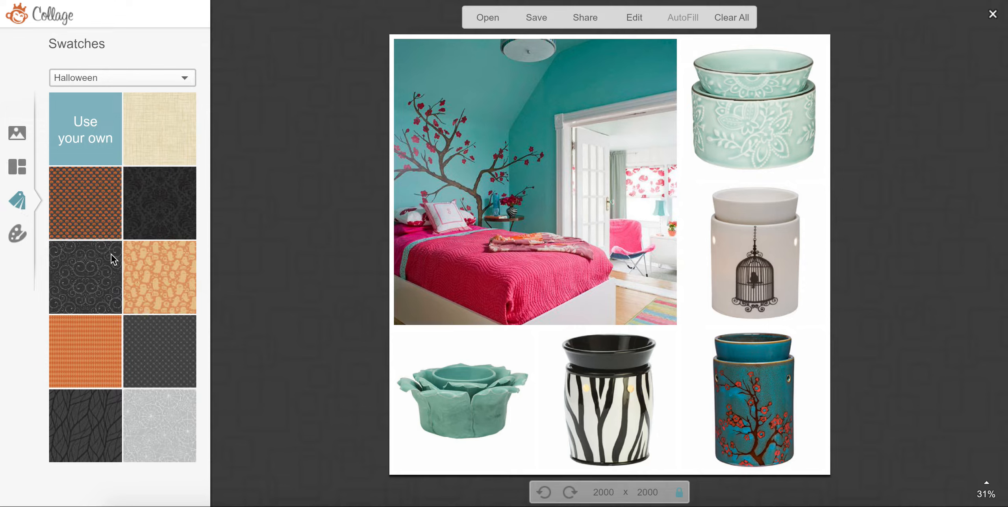
left_click_drag(159, 426, 515, 211)
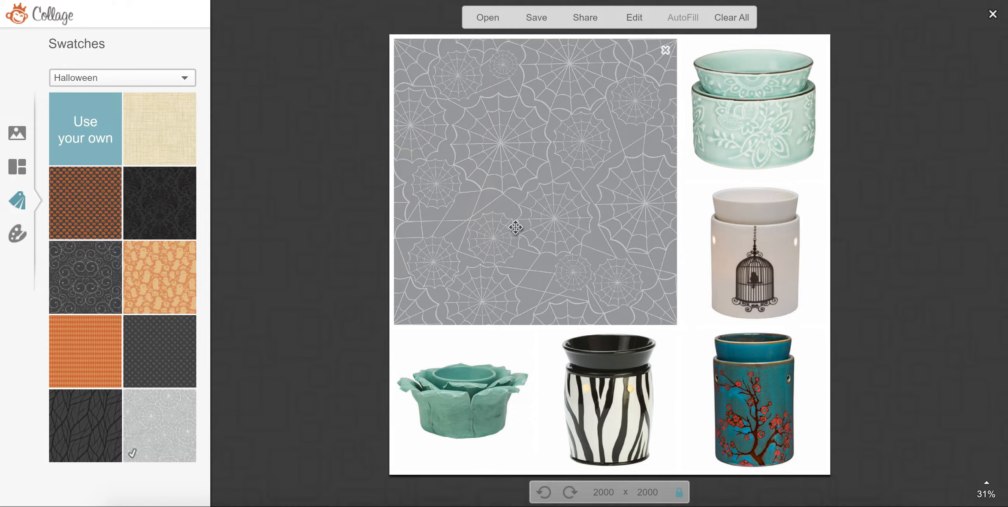
left_click(665, 50)
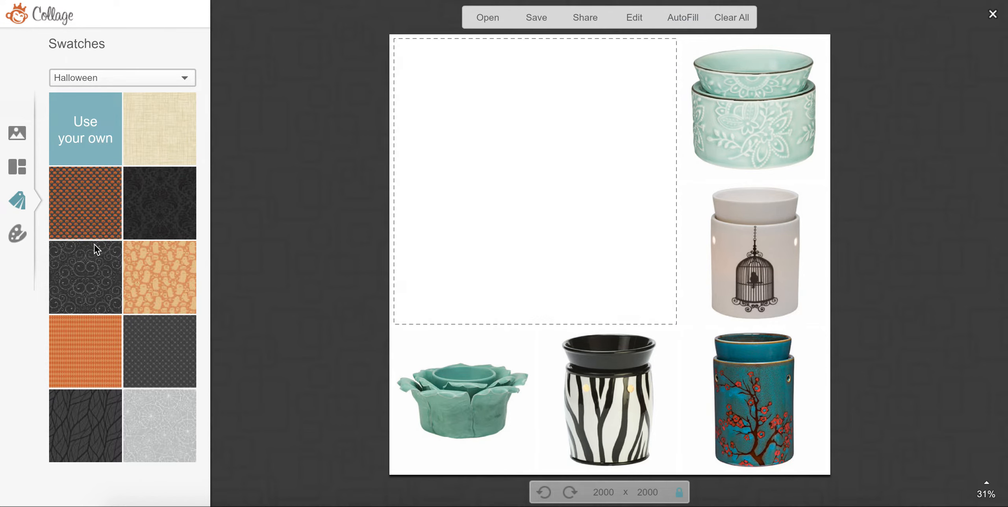
left_click(23, 133)
left_click_drag(160, 146, 572, 195)
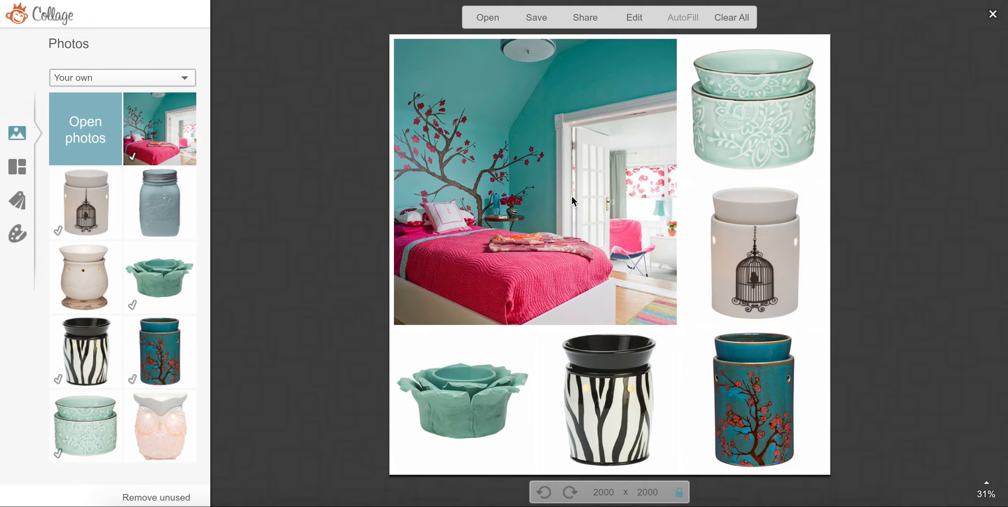
Step: Set the collage background to pink ee5f86 by sampling the bedspread in the bedroom photo with the eyedropper
left_click(23, 203)
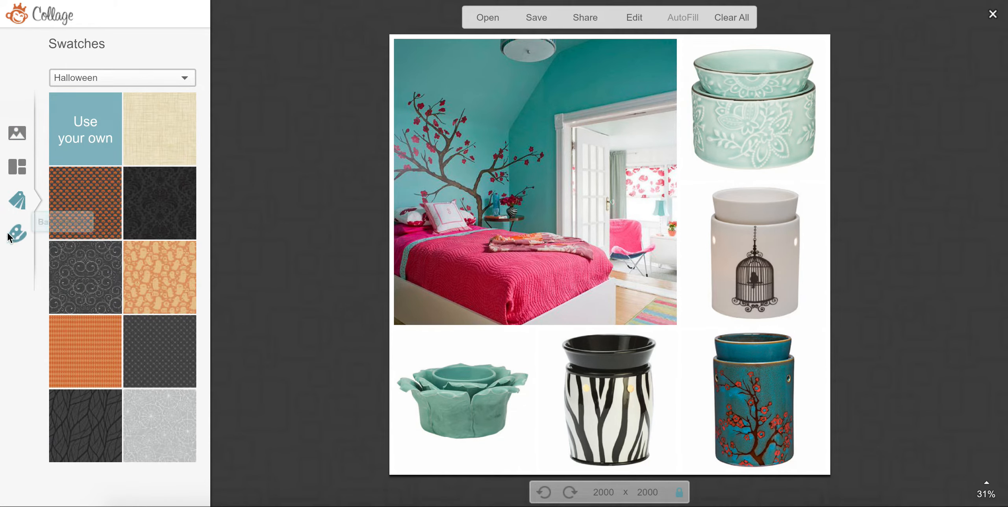
left_click(17, 241)
left_click(166, 147)
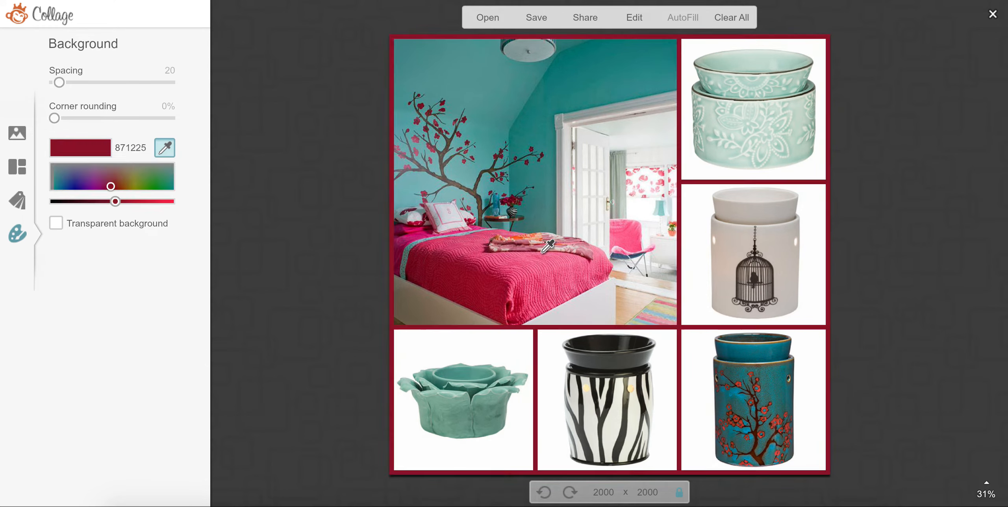
left_click(552, 292)
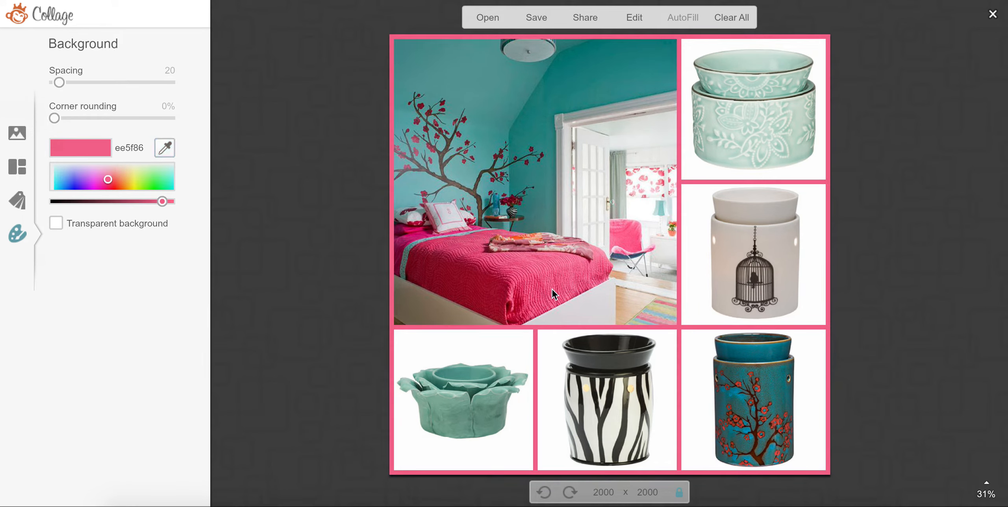
Step: Set the cells' corner rounding to 35% and the spacing between them to 29
left_click_drag(55, 117, 96, 118)
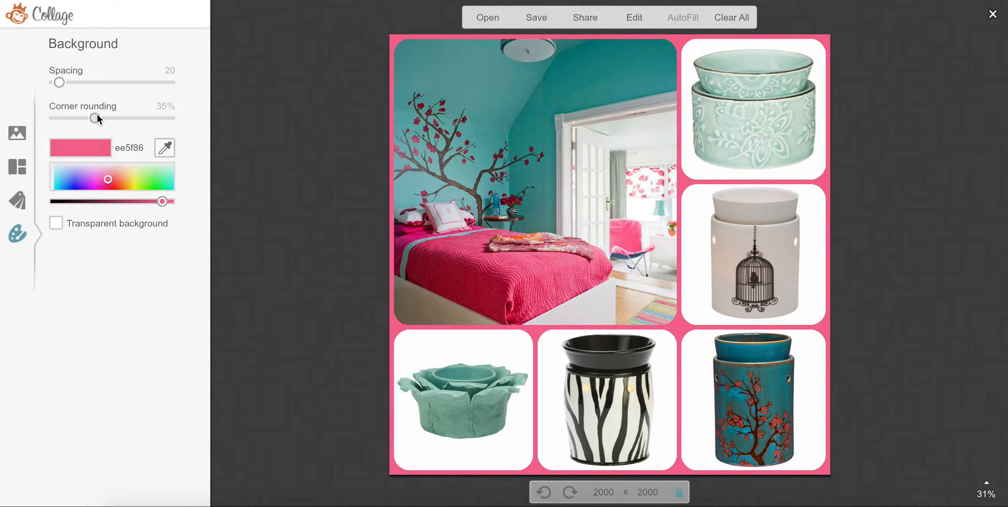
left_click_drag(57, 82, 69, 82)
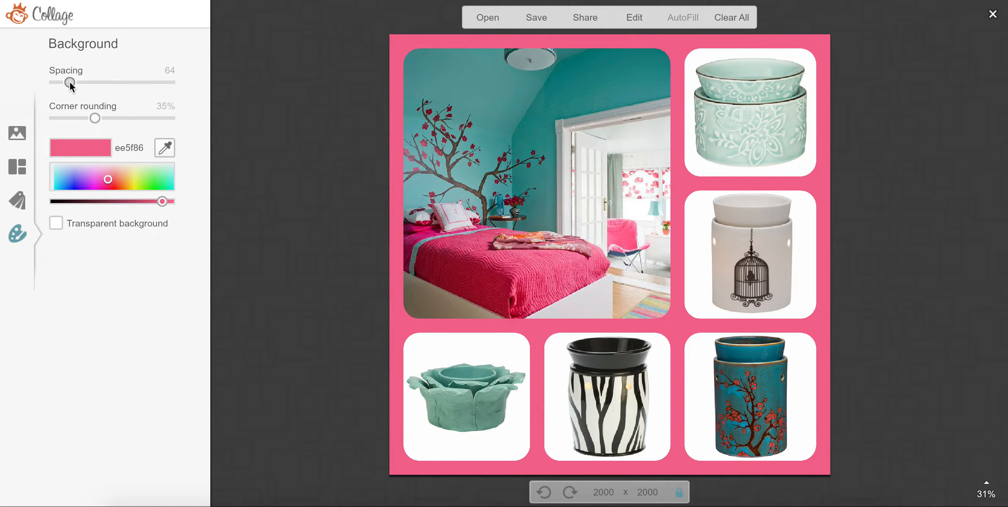
left_click_drag(70, 82, 60, 82)
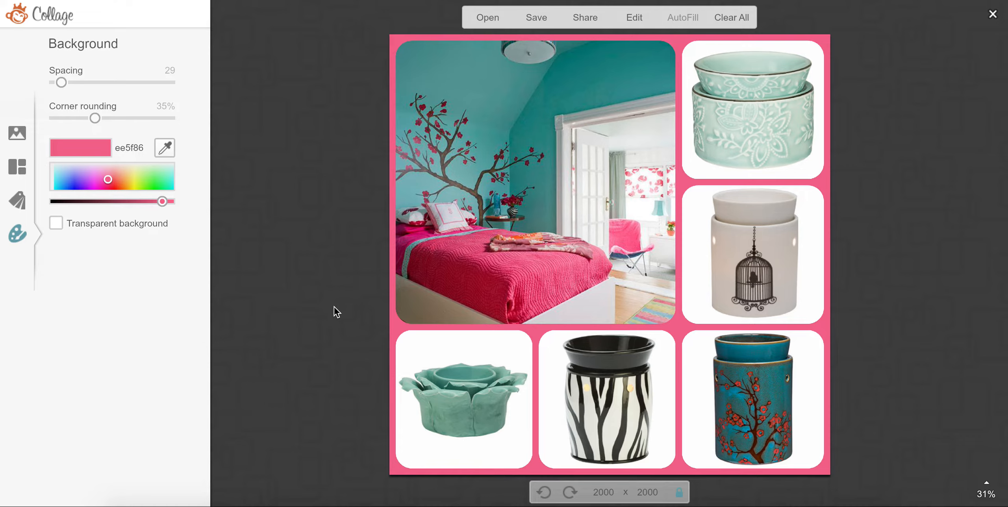
Step: Send the finished collage to the Editor for further editing
left_click(634, 23)
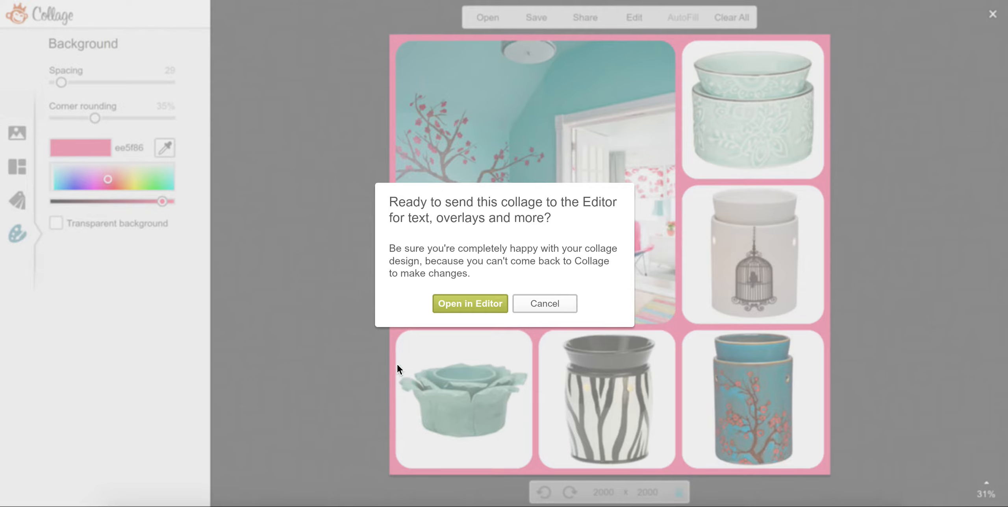
left_click(459, 304)
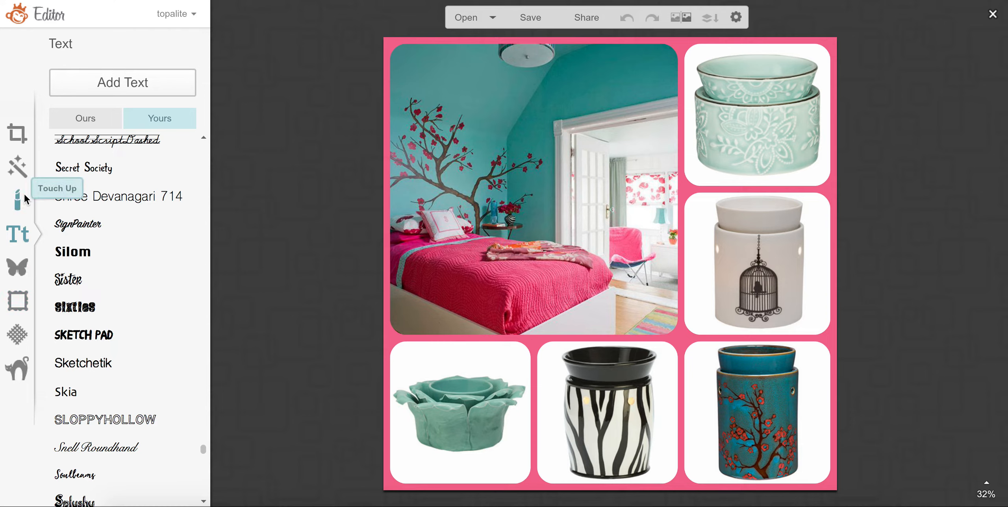
Step: Browse the overlay collection and open the Labels set in the Scrapbooky section
left_click(22, 270)
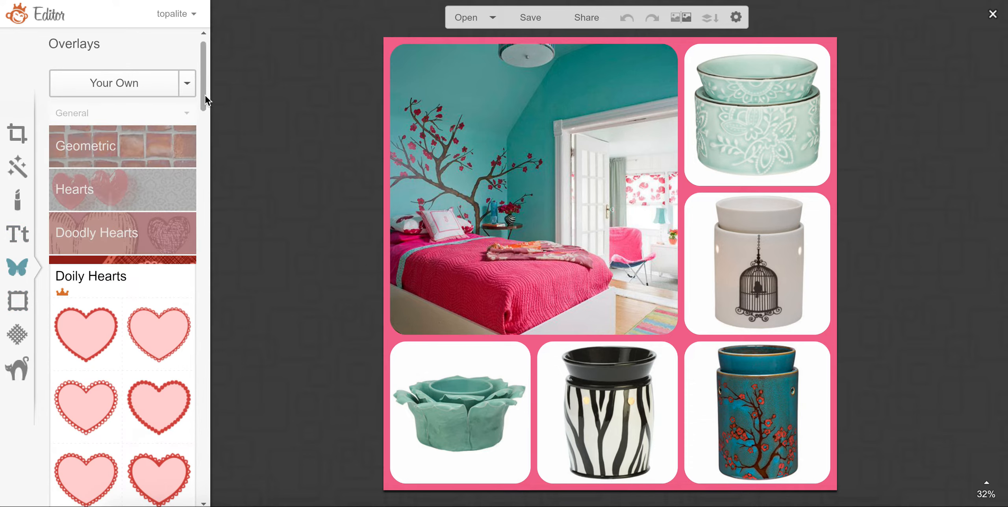
left_click(146, 142)
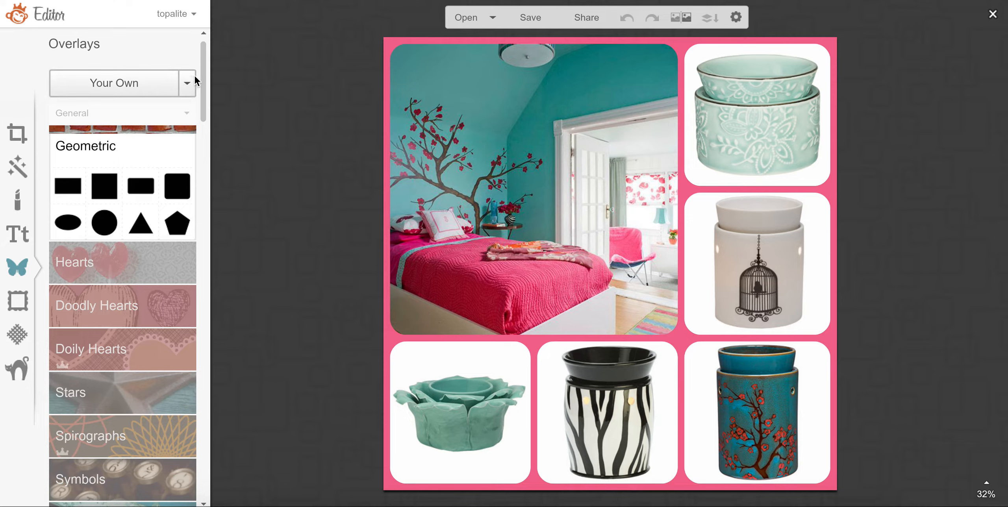
left_click_drag(202, 75, 205, 285)
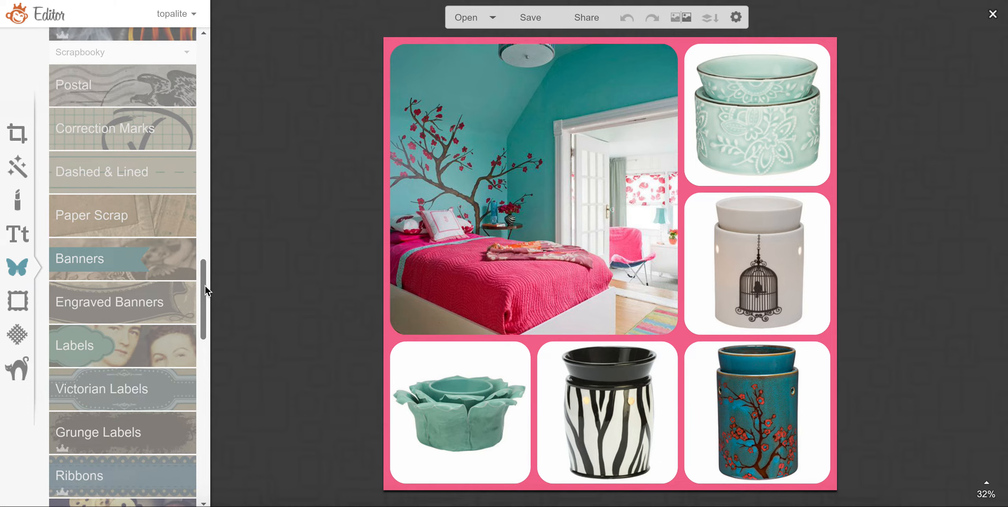
left_click(112, 357)
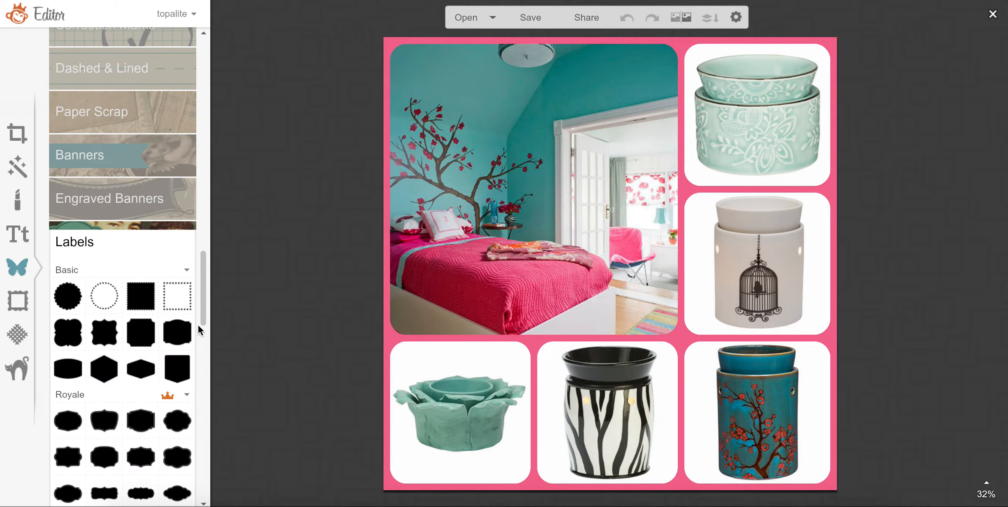
Step: Try a small scalloped circle label in teal 6da8a9, sampled from the bedroom wall, in the lower corner of the green flower warmer's cell
left_click(67, 302)
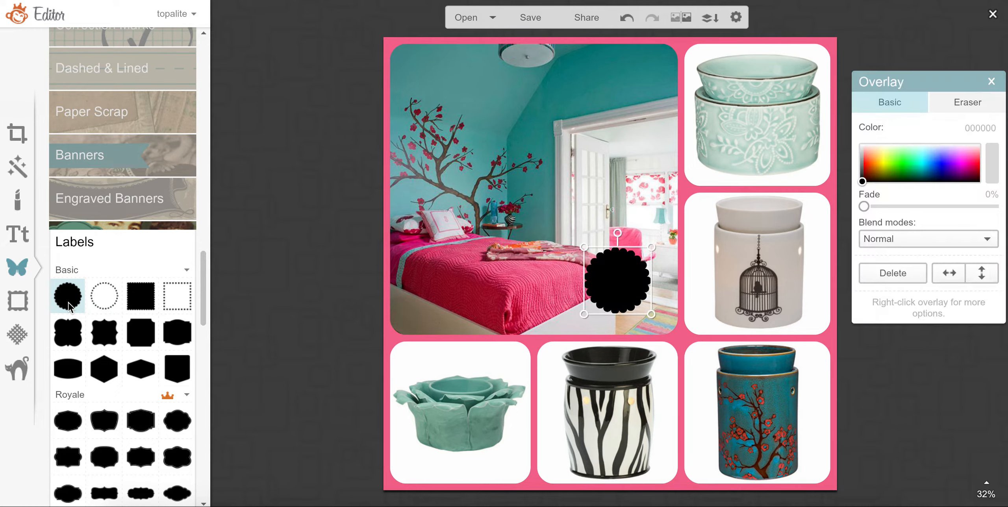
left_click(979, 166)
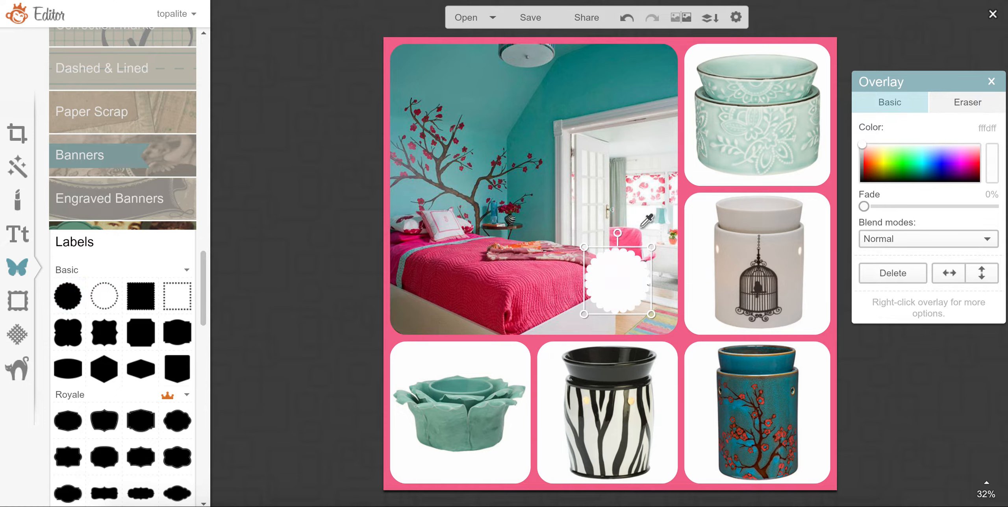
left_click(550, 212)
left_click(493, 138)
left_click_drag(652, 247, 506, 463)
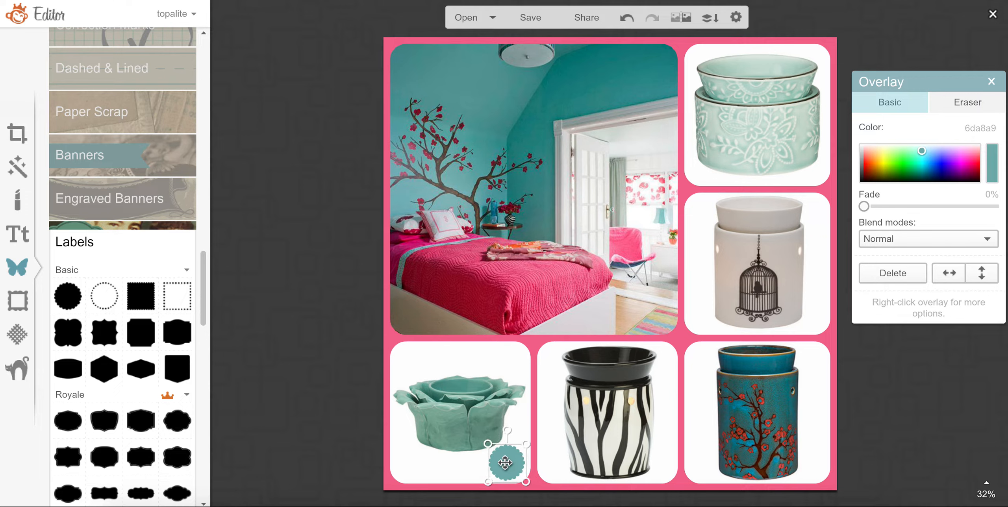
Step: Duplicate the solid scalloped label into the lower corners of the zebra and cherry-blossom warmer cells
right_click(505, 463)
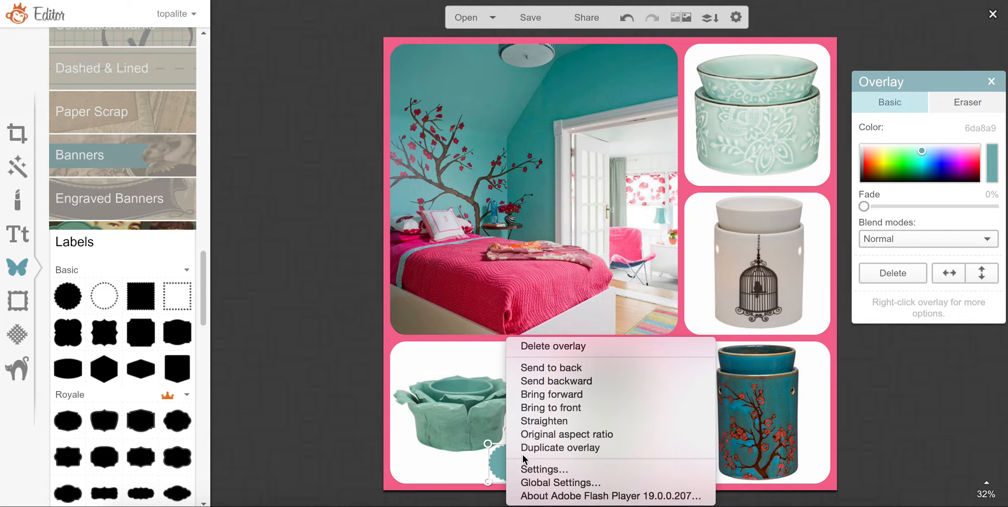
left_click(528, 451)
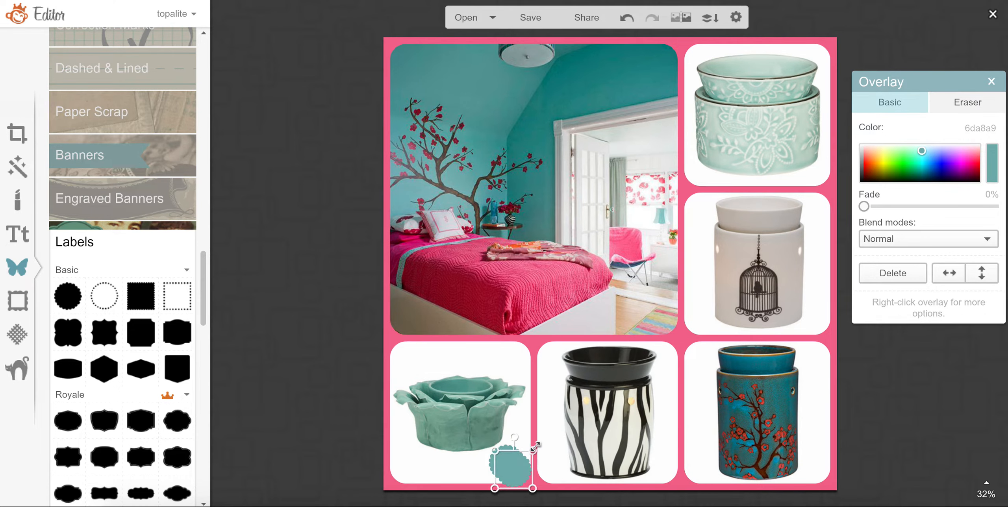
left_click_drag(508, 468, 655, 462)
right_click(654, 461)
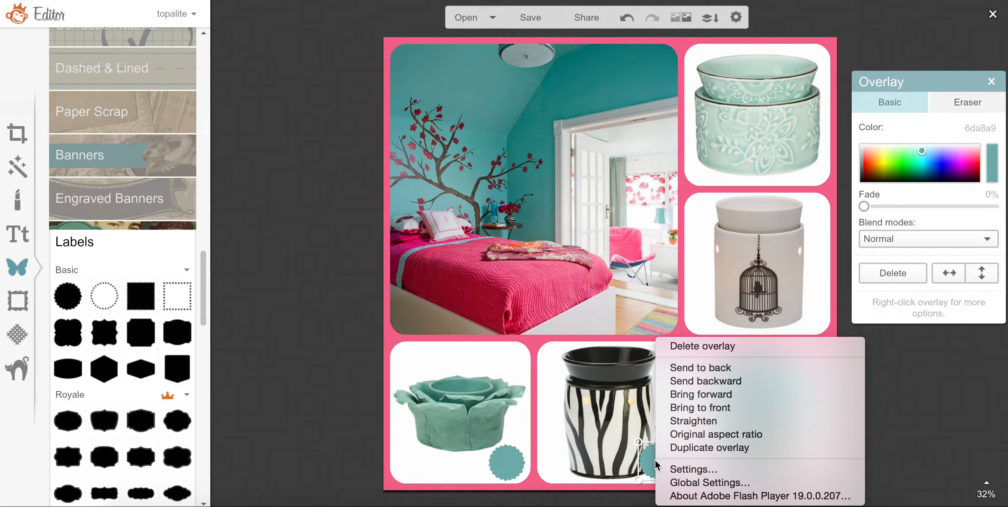
left_click(670, 446)
left_click_drag(679, 460, 810, 465)
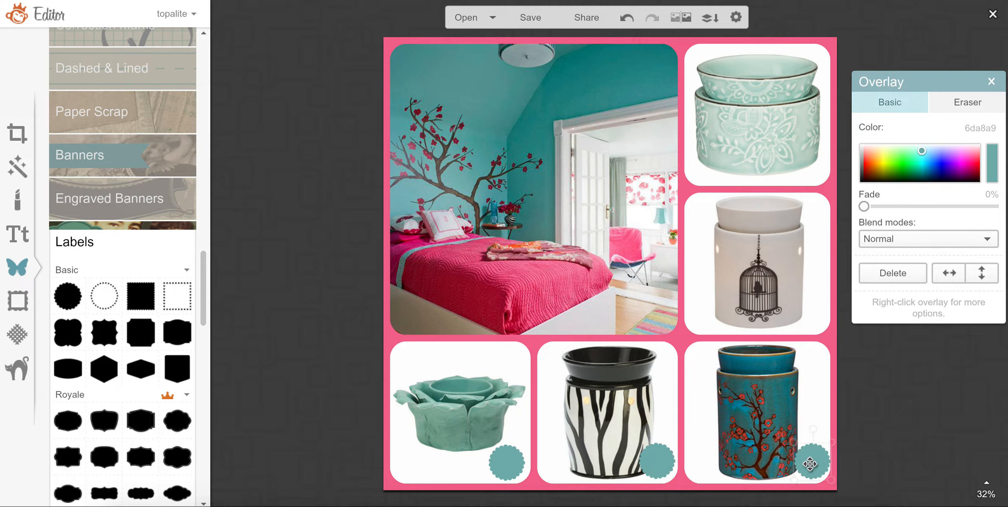
Step: Delete the three scalloped labels from the cherry-blossom, zebra and flower warmer cells
left_click(894, 275)
left_click(659, 457)
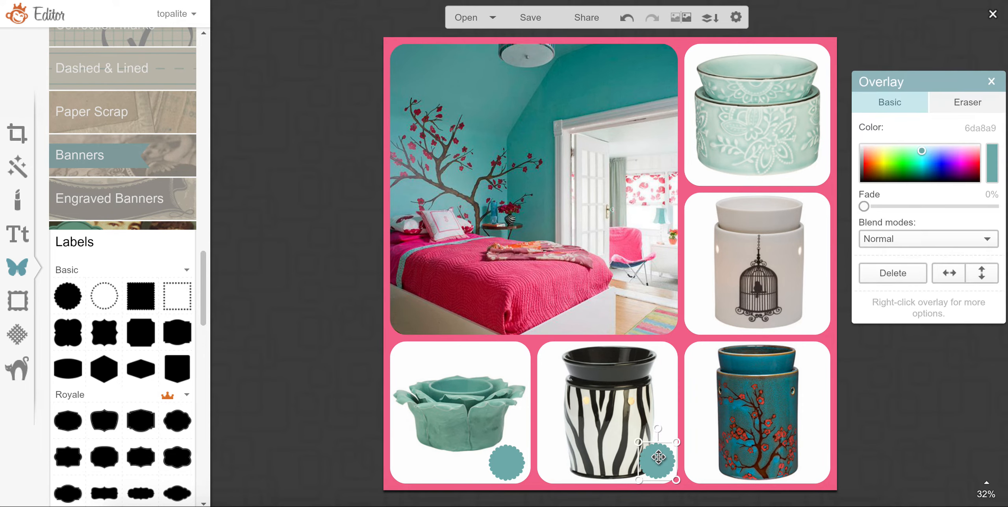
left_click(892, 275)
left_click(516, 475)
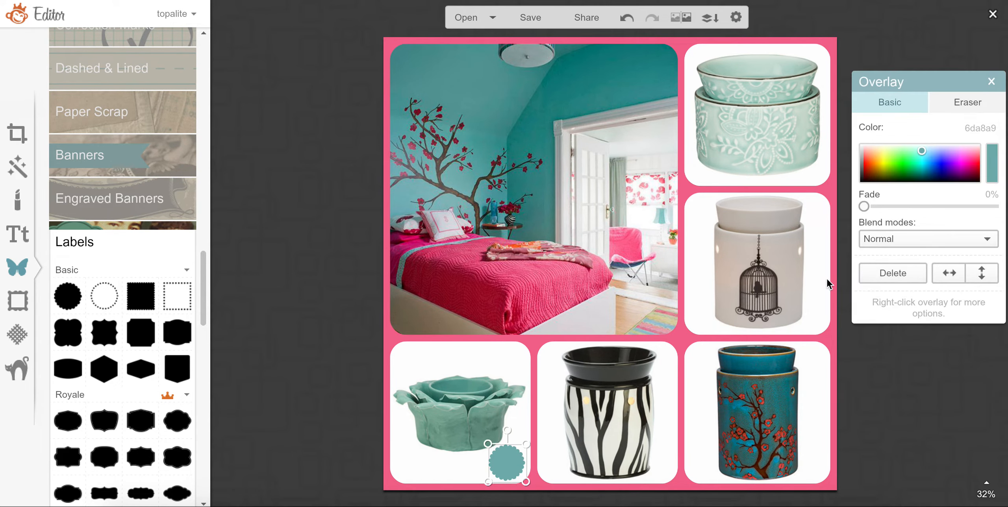
left_click(887, 279)
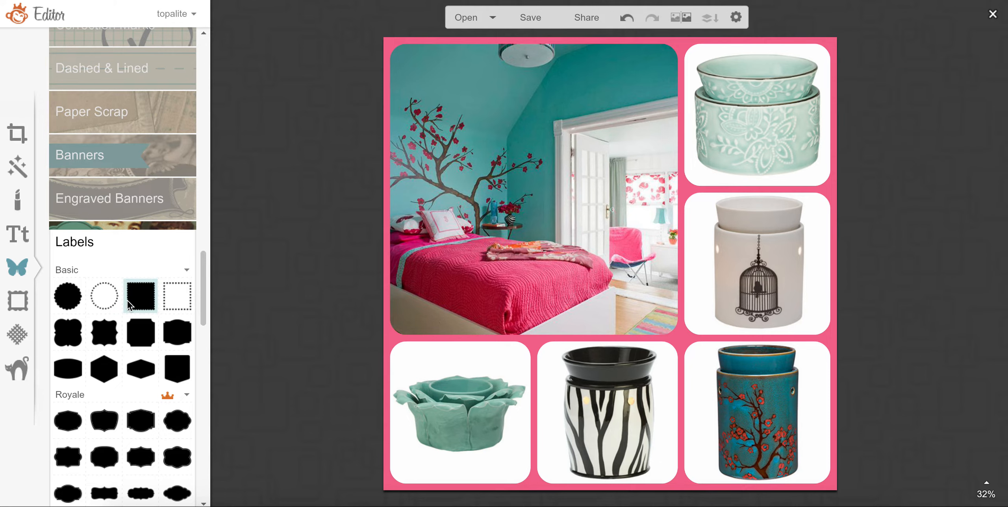
Step: Try a small dotted circle label in teal 6faaab, sampled from the bedroom wall, in the flower warmer's cell corner
left_click(104, 295)
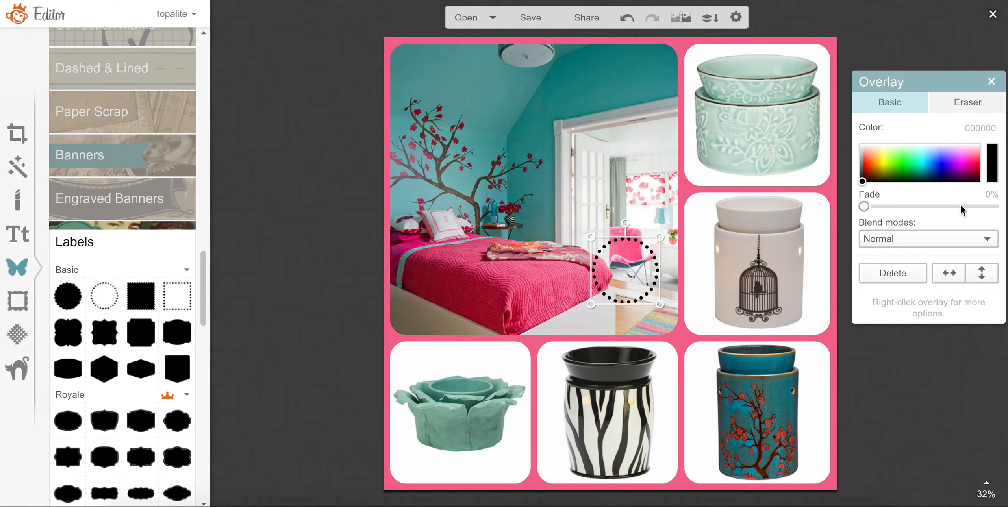
left_click(993, 163)
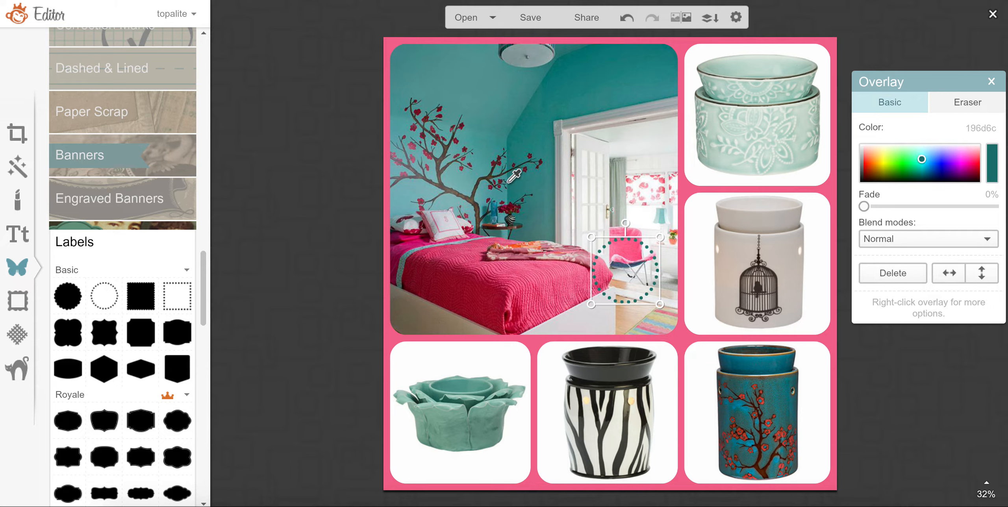
left_click(465, 177)
left_click_drag(609, 261, 504, 431)
left_click_drag(552, 401, 511, 462)
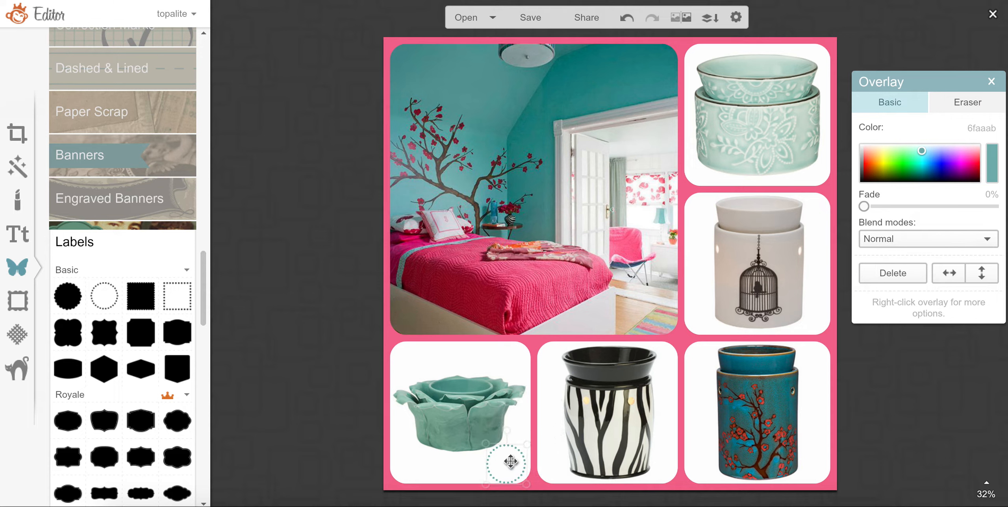
Step: Duplicate the dotted circle label into the lower corner of the zebra warmer's cell
right_click(511, 462)
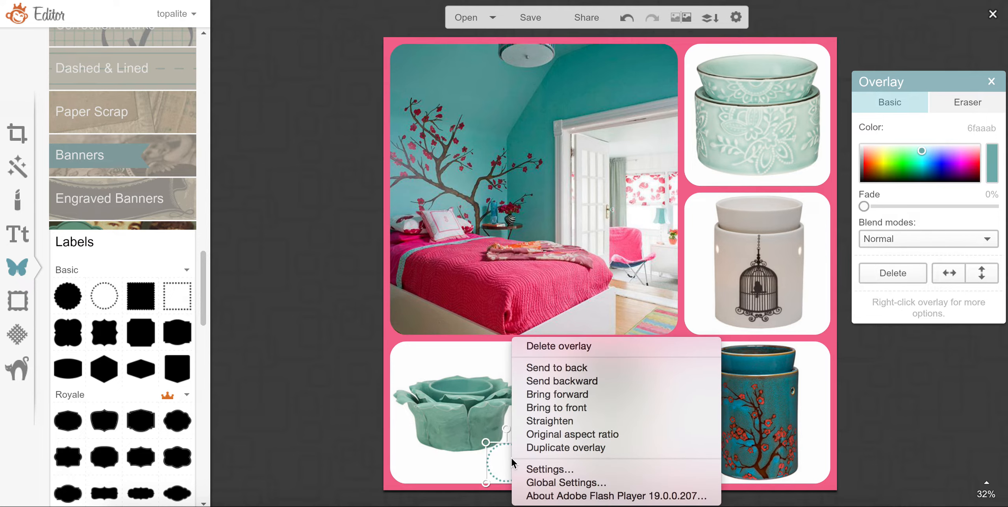
left_click(530, 453)
left_click_drag(516, 469, 656, 460)
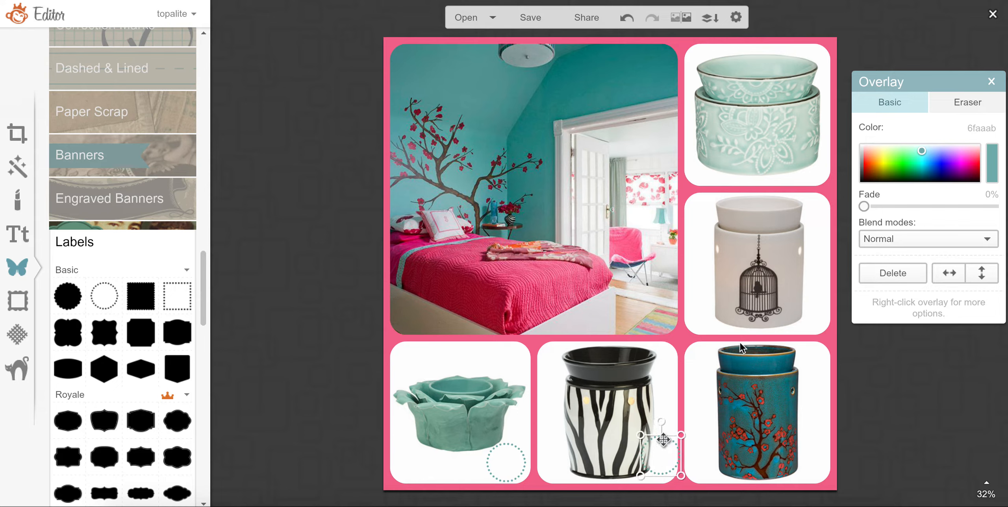
Step: Delete both dotted circle labels from the zebra and flower warmer cells
left_click(896, 271)
left_click(502, 453)
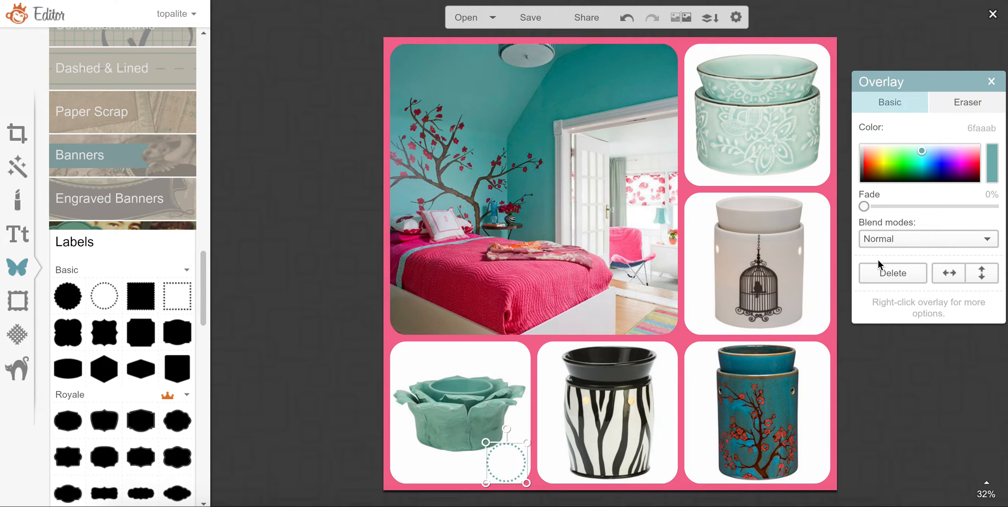
left_click(884, 273)
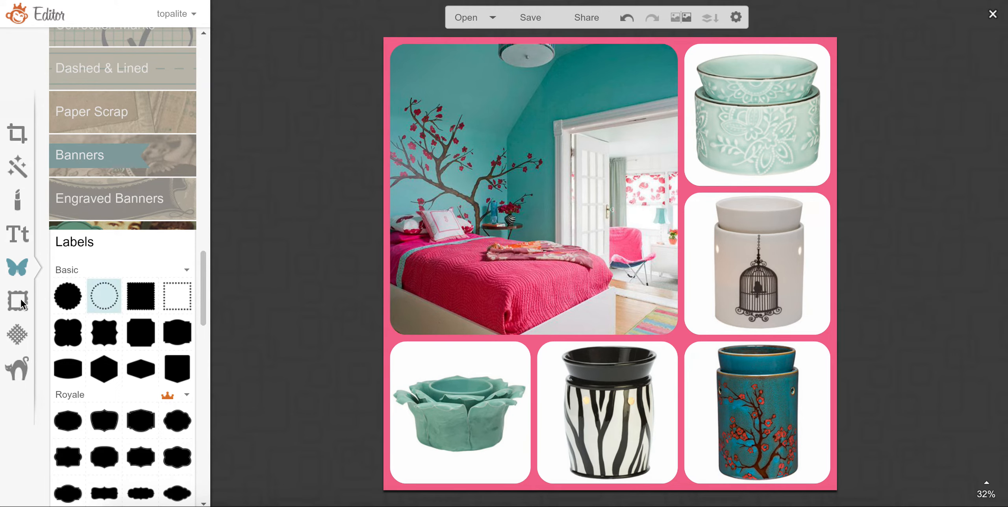
Step: Add a scalloped circle label in teal 6da8a9 with 21% fade, shrunk to fit the lower corner of the flower warmer's cell
left_click(68, 296)
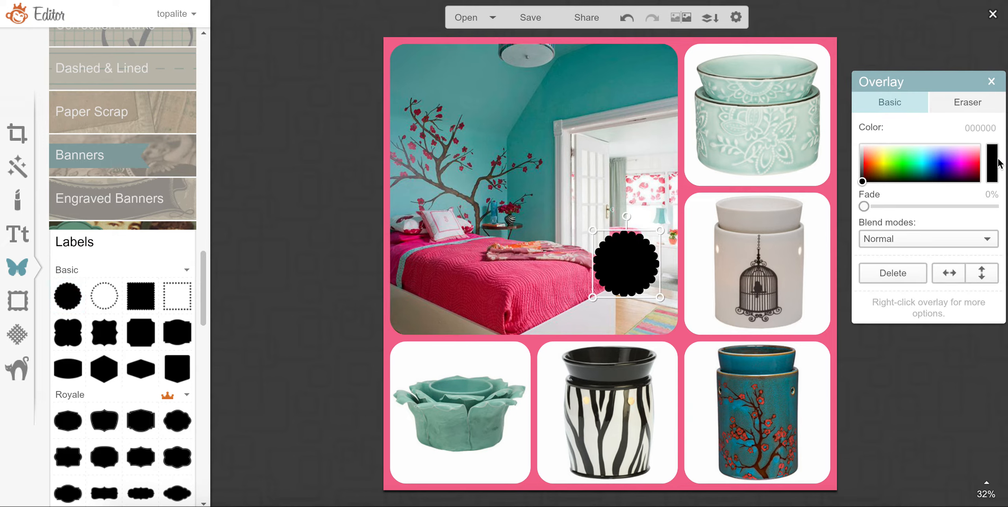
left_click(469, 187)
left_click_drag(624, 245, 502, 384)
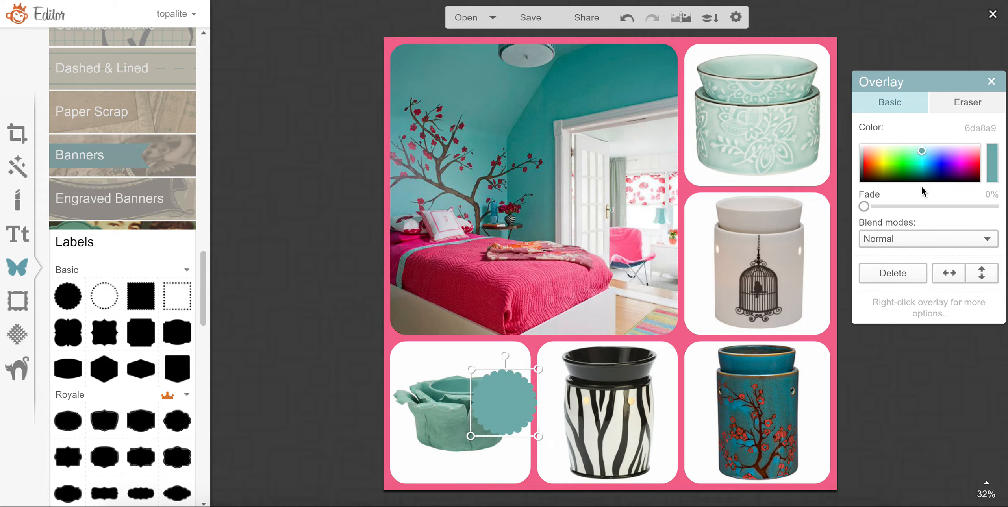
left_click_drag(869, 208, 891, 208)
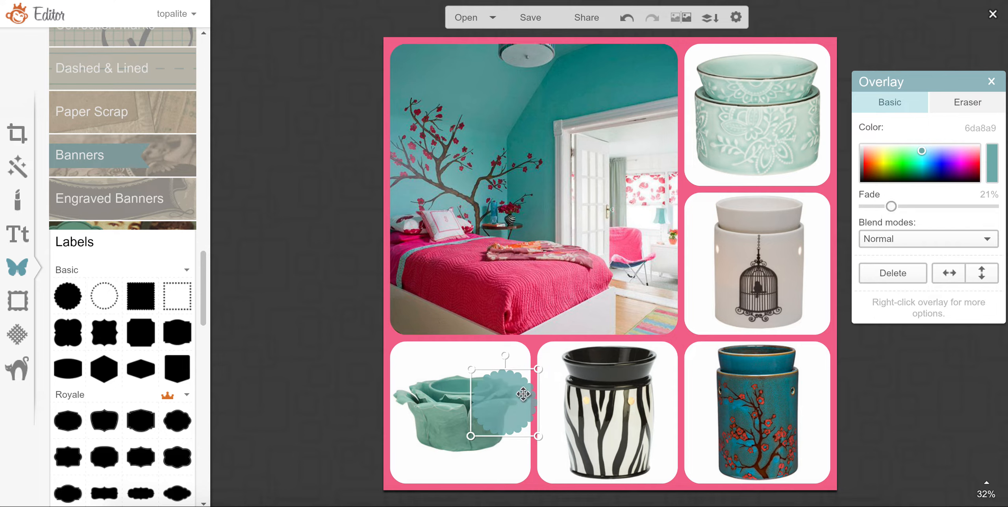
left_click_drag(510, 399, 511, 456)
left_click_drag(539, 495, 526, 484)
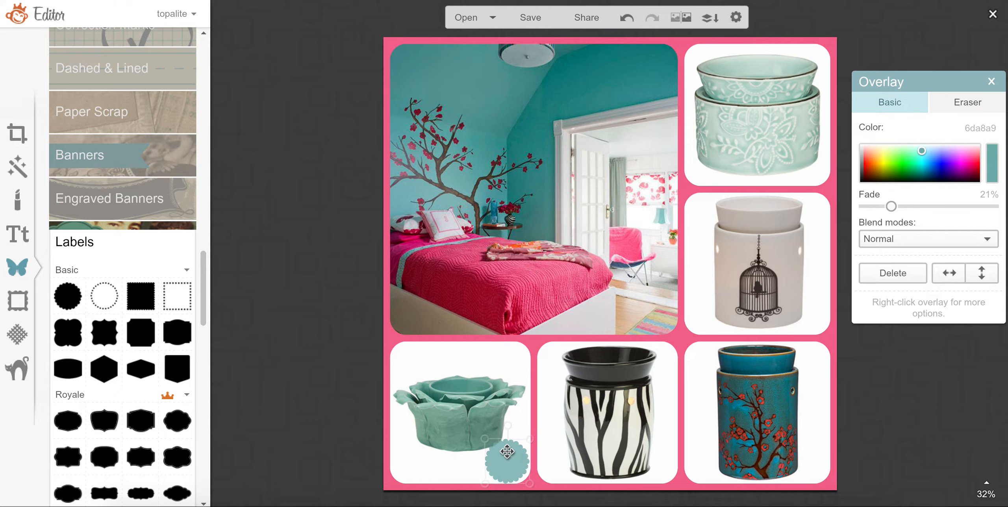
Step: Duplicate the faded scalloped label into the lower corners of the zebra and cherry-blossom warmer cells
right_click(508, 449)
left_click(541, 448)
left_click_drag(513, 453, 662, 454)
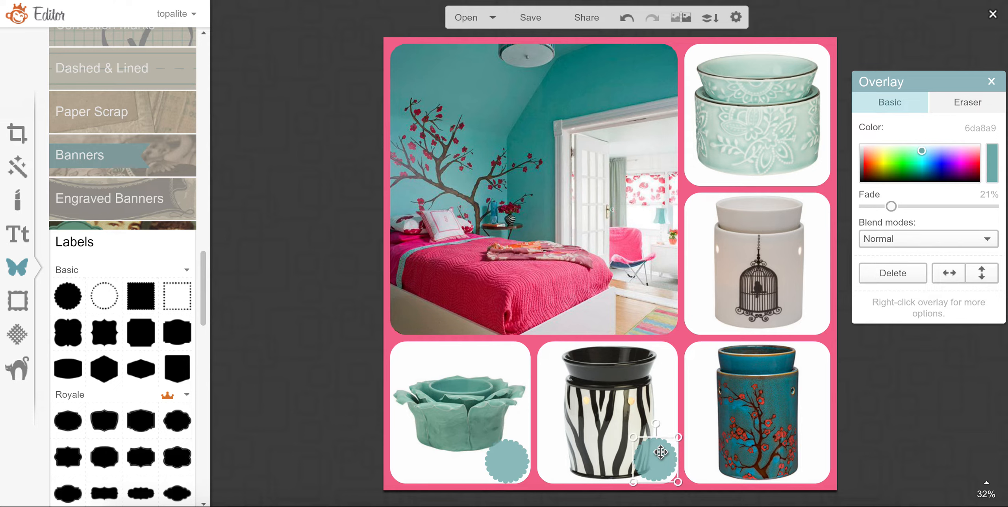
right_click(660, 450)
left_click(692, 448)
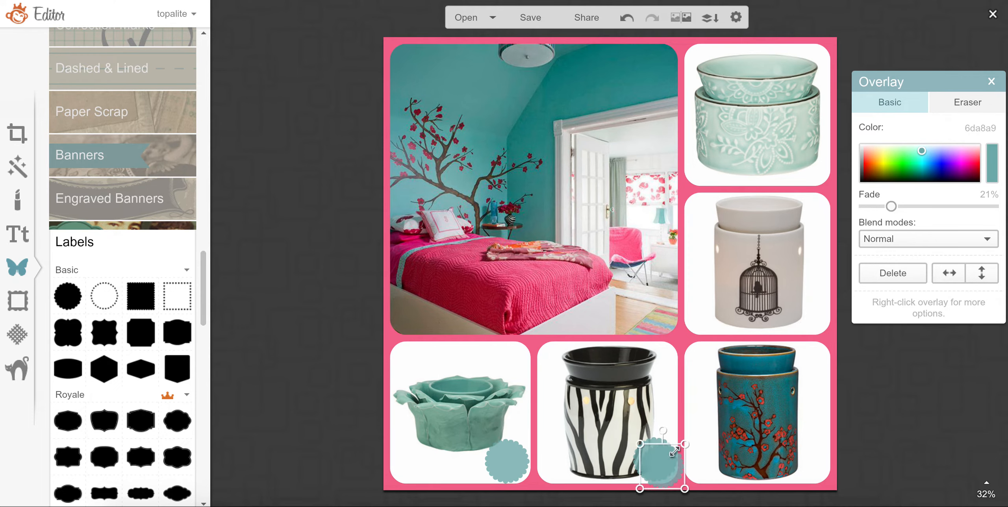
left_click_drag(660, 451, 808, 448)
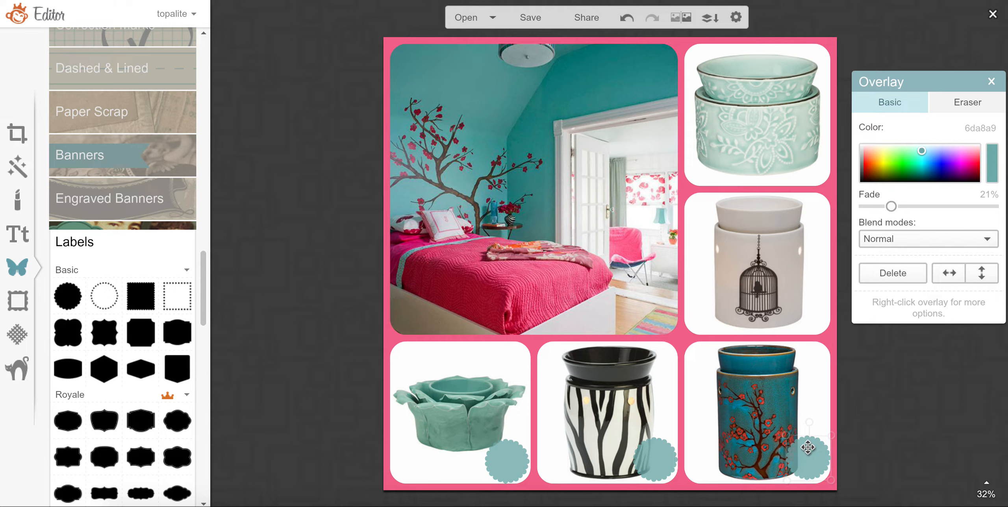
Step: Duplicate the faded scalloped label into the lower corners of the birdcage and mint floral warmer cells
right_click(808, 448)
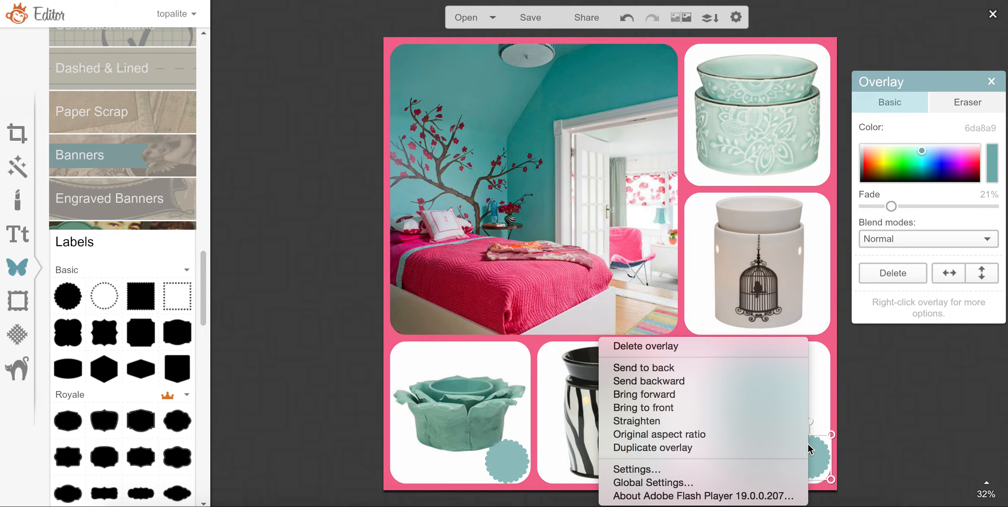
left_click(762, 446)
left_click_drag(815, 456, 809, 304)
right_click(808, 304)
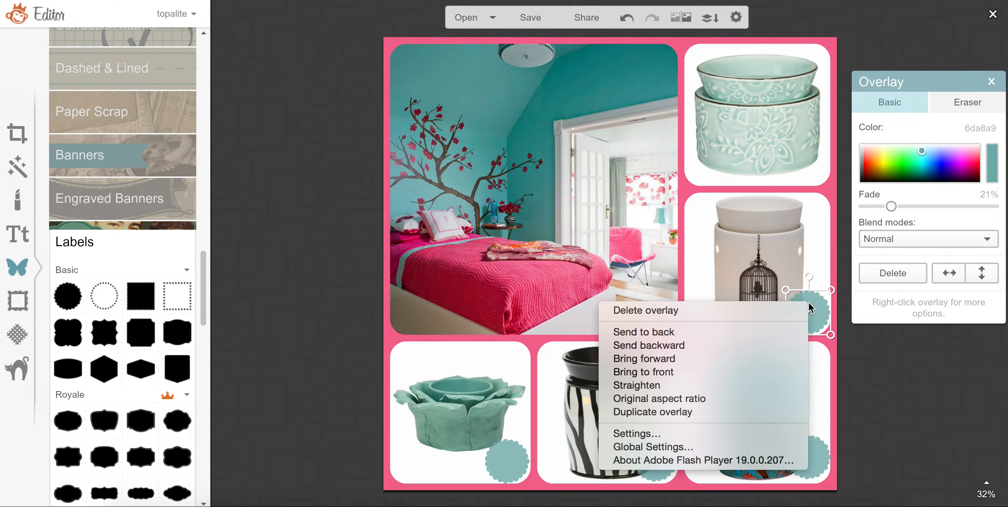
left_click(754, 411)
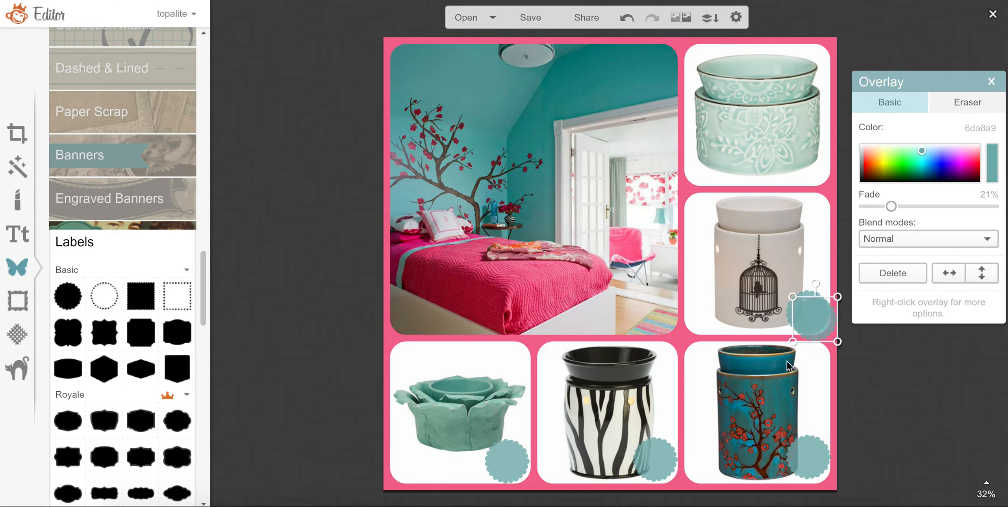
left_click_drag(811, 315, 808, 172)
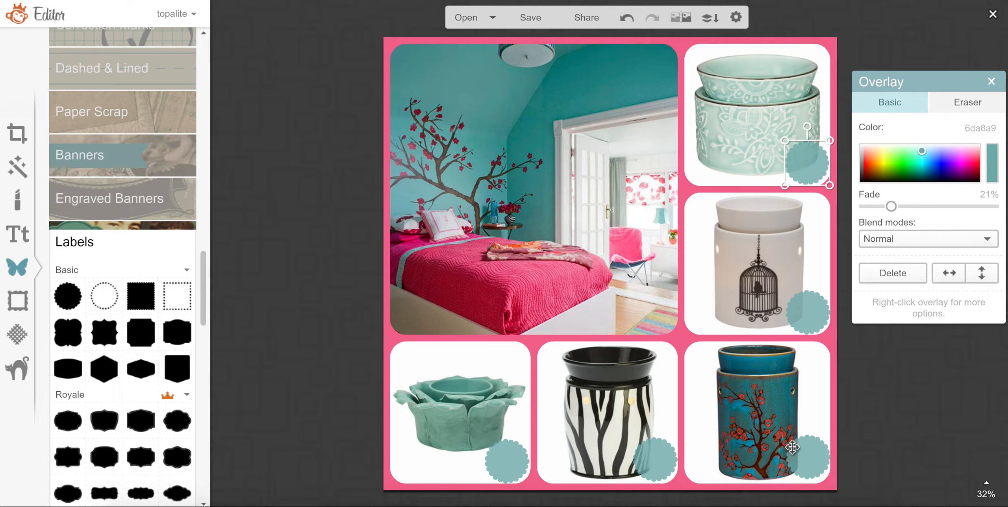
Step: Nudge the cherry-blossom cell's label down in line with its row, finish editing the overlays, and open the Text tools
left_click_drag(807, 453, 808, 456)
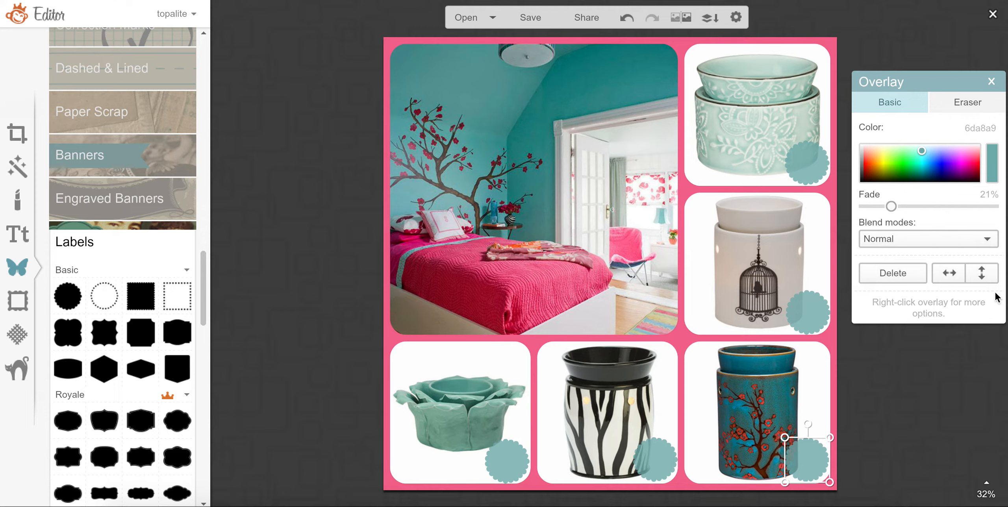
left_click(992, 81)
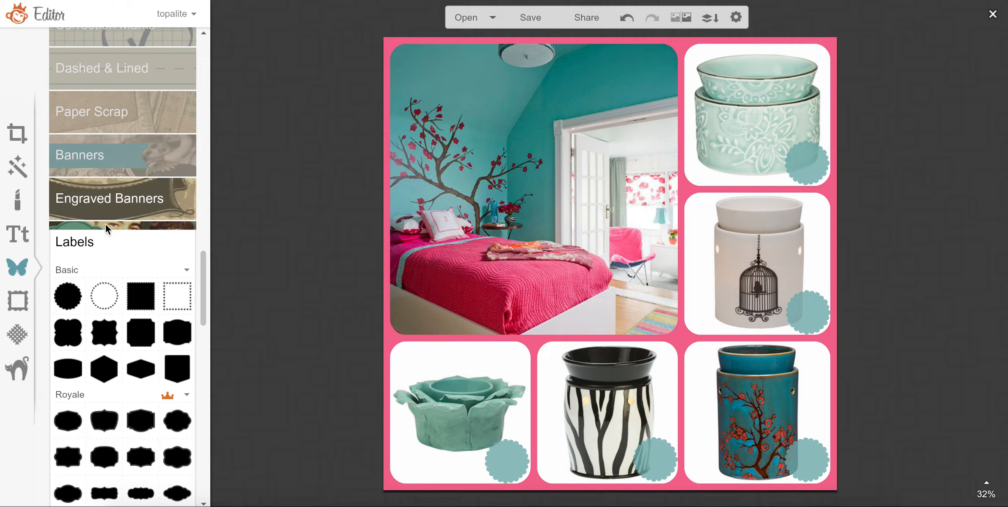
left_click(23, 236)
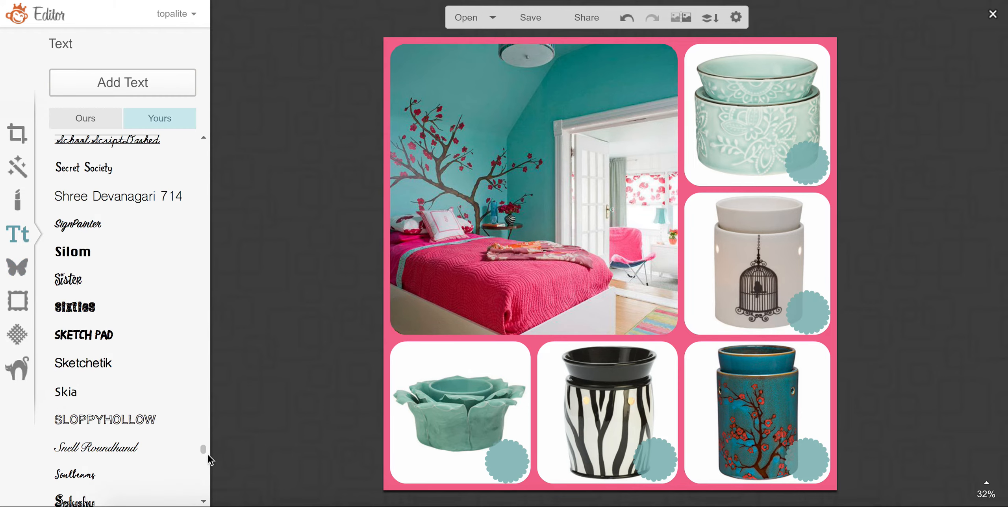
Step: Add the white, centred title "Which Warmer?" in the Little Daisy font across the upper part of the bedroom photo
mouse_move(204, 453)
left_mouse_down()
mouse_move(200, 354)
mouse_move(201, 363)
left_mouse_up()
left_click(118, 359)
left_click(128, 83)
left_click_drag(638, 258, 551, 87)
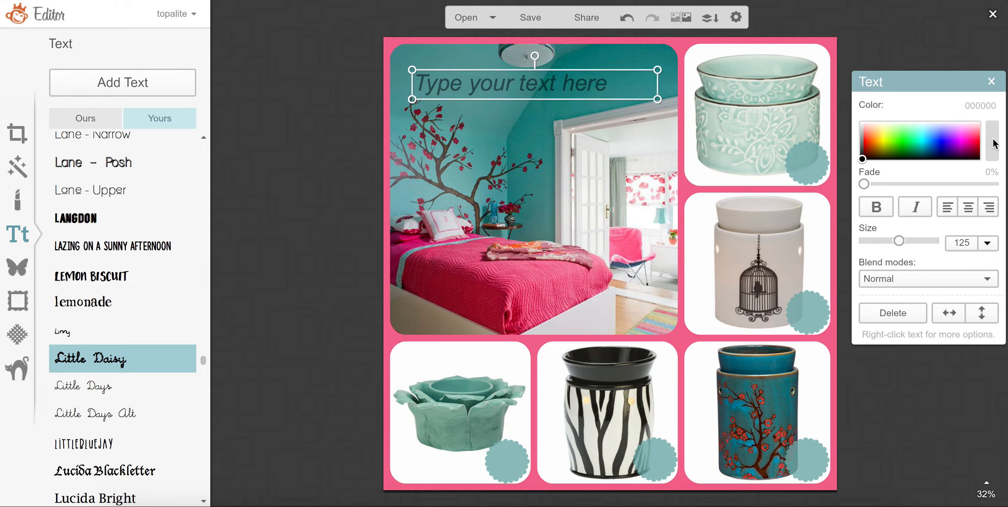
left_click(908, 128)
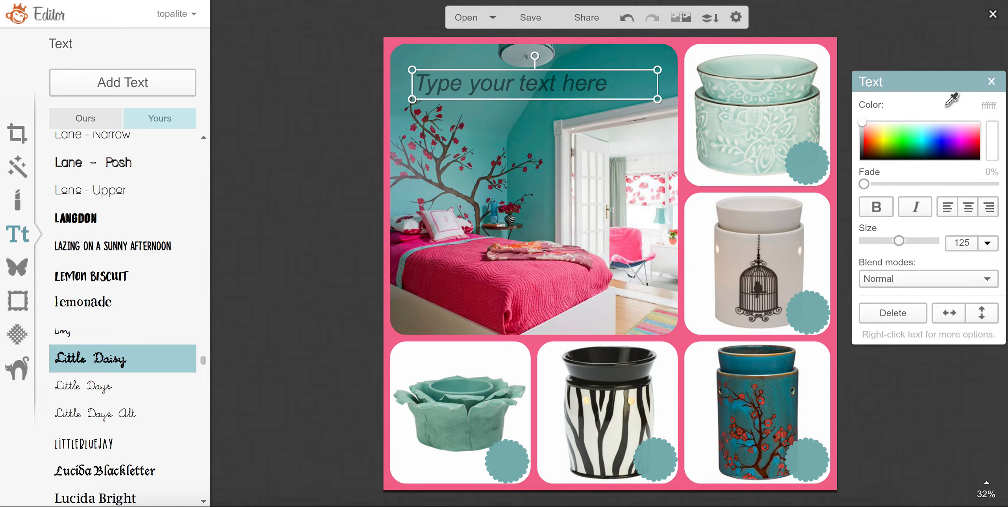
left_click(527, 90)
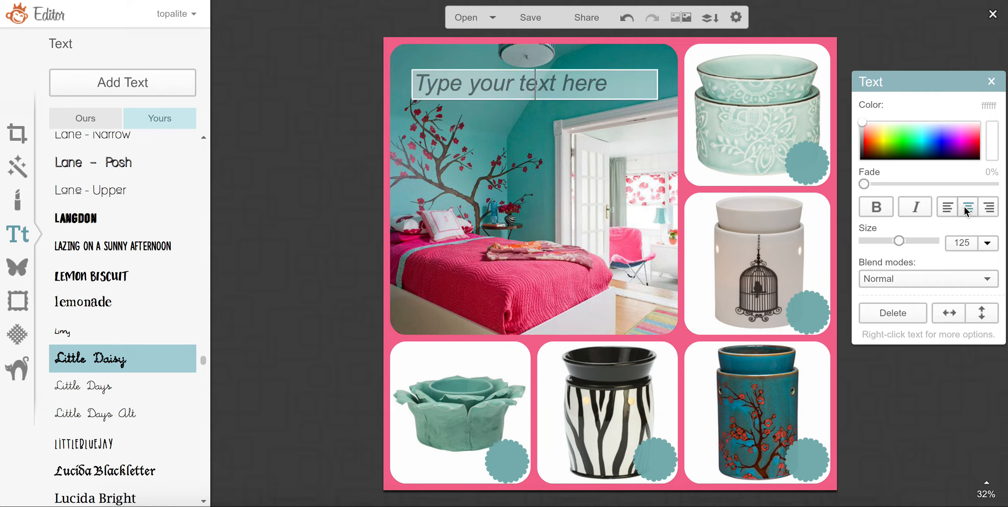
left_click(542, 87)
type("Which Warmer?")
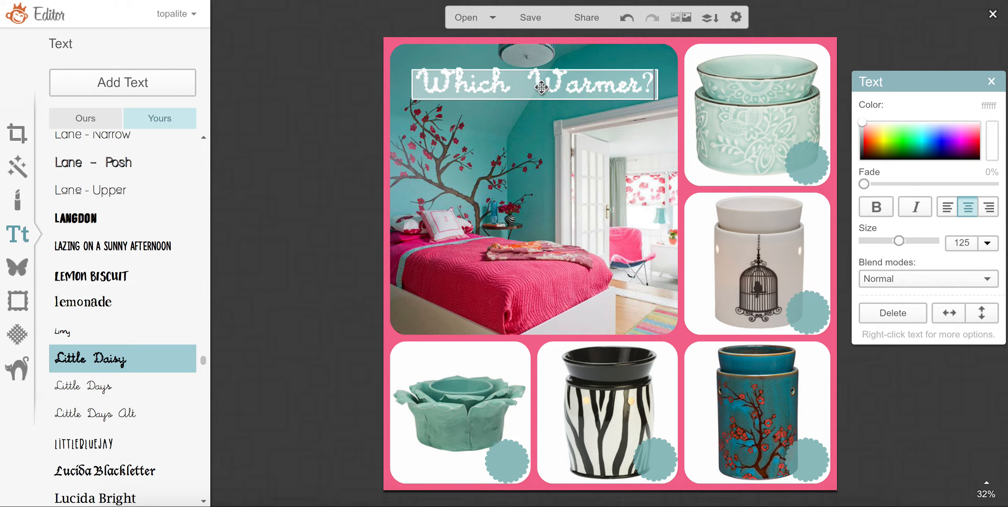
left_click(586, 202)
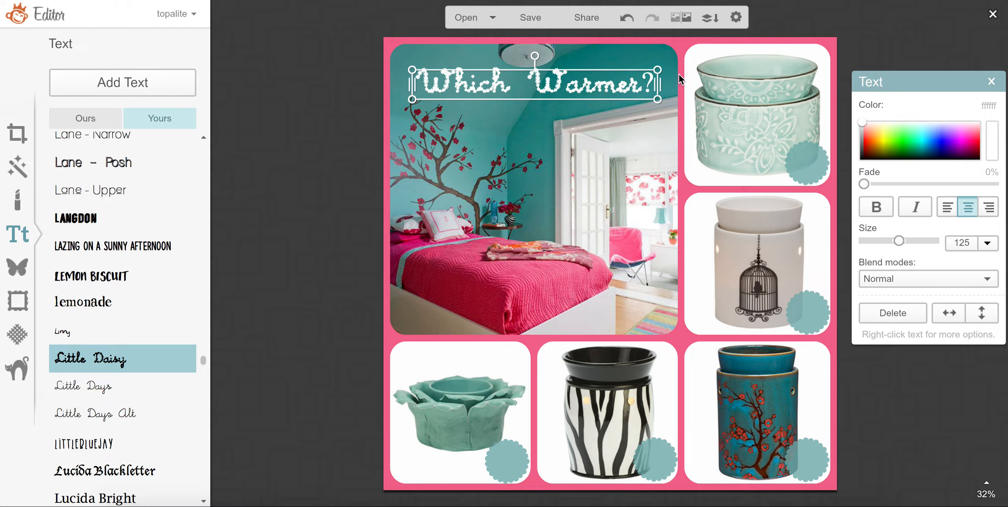
Step: Try the LittleBlueJay font on the title, settle on Lane - Posh, and nudge the title slightly
double_click(610, 85)
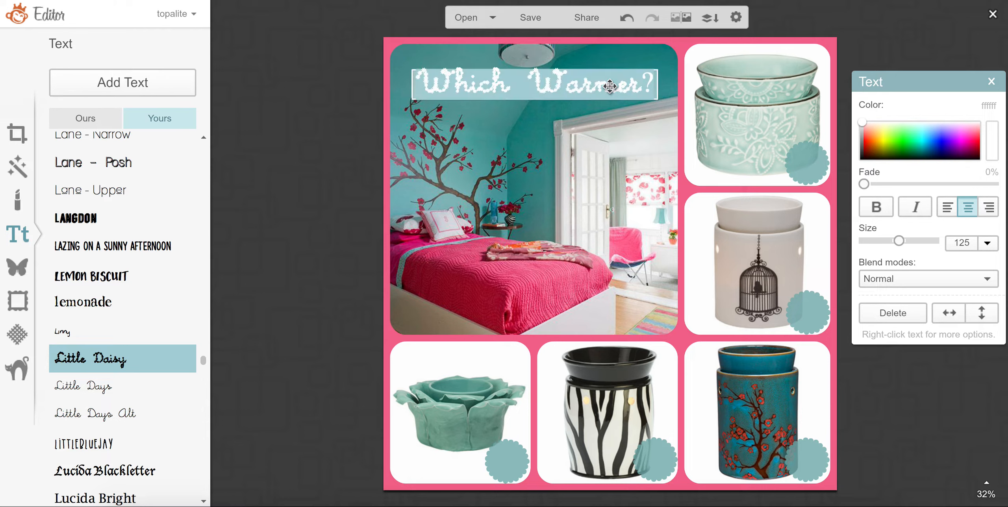
left_click(83, 444)
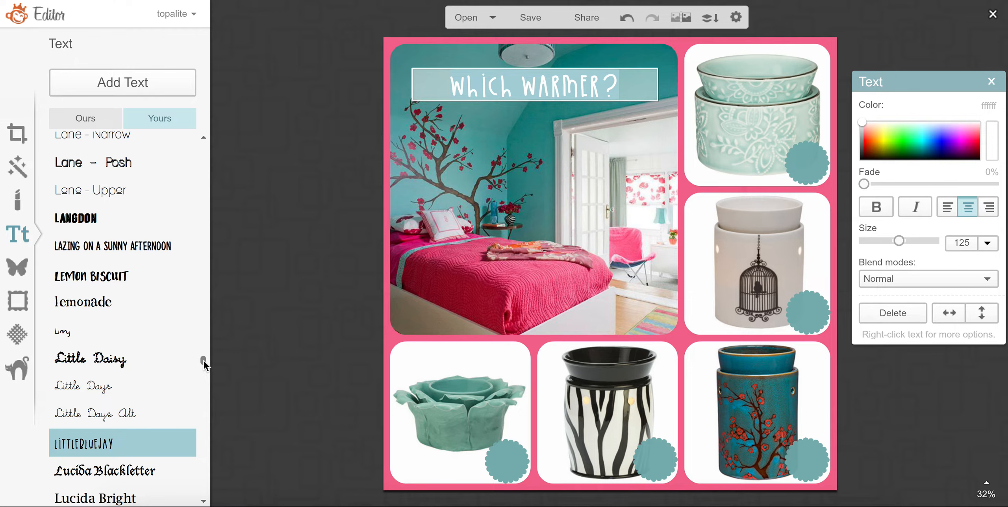
scroll(204, 360, "up", 3)
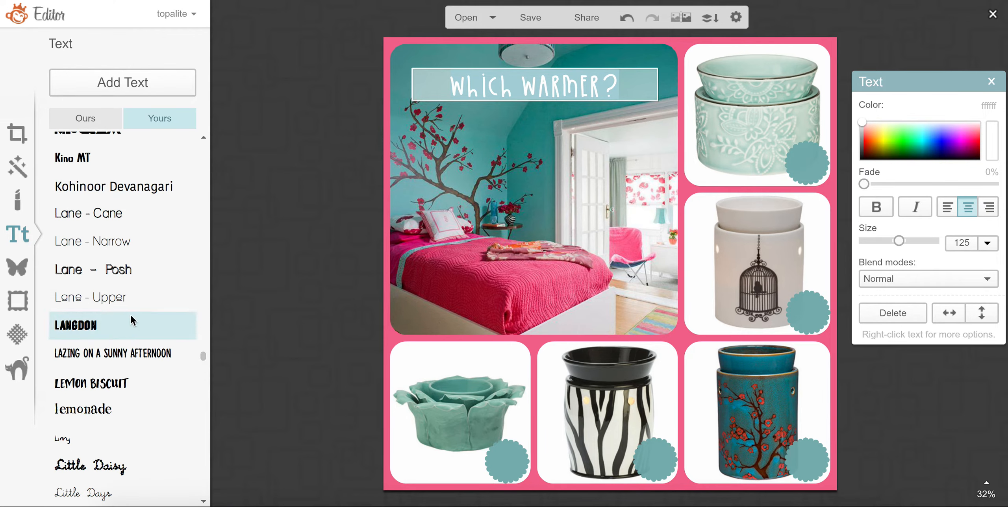
left_click(121, 272)
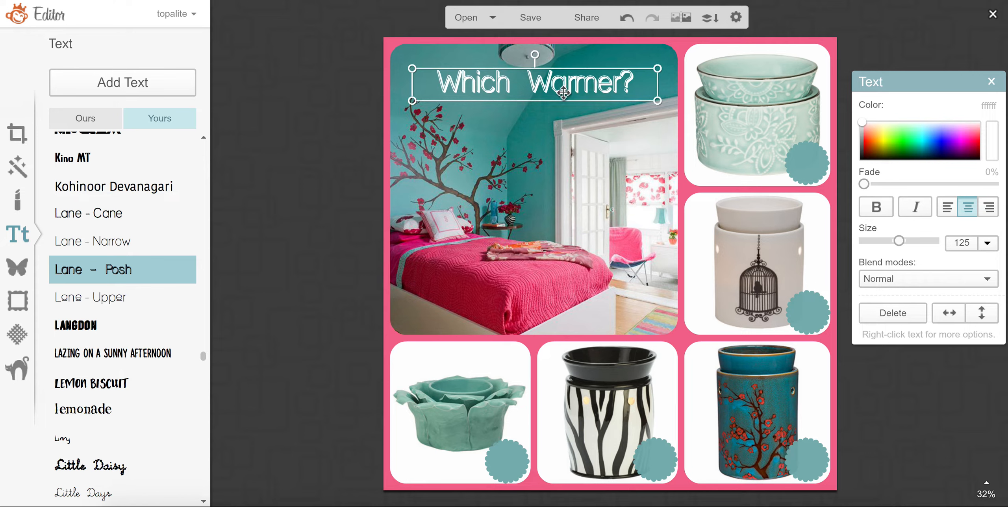
left_click_drag(564, 93, 563, 92)
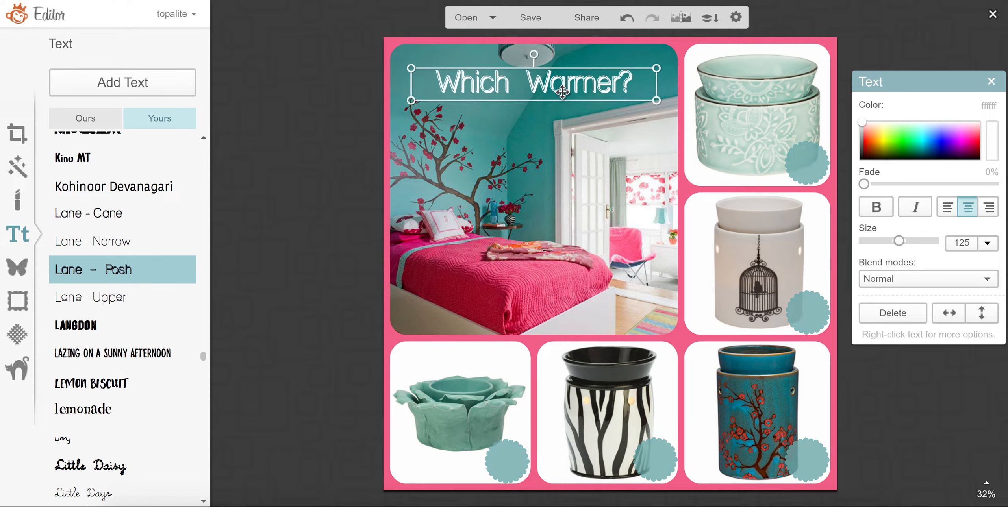
left_click(540, 153)
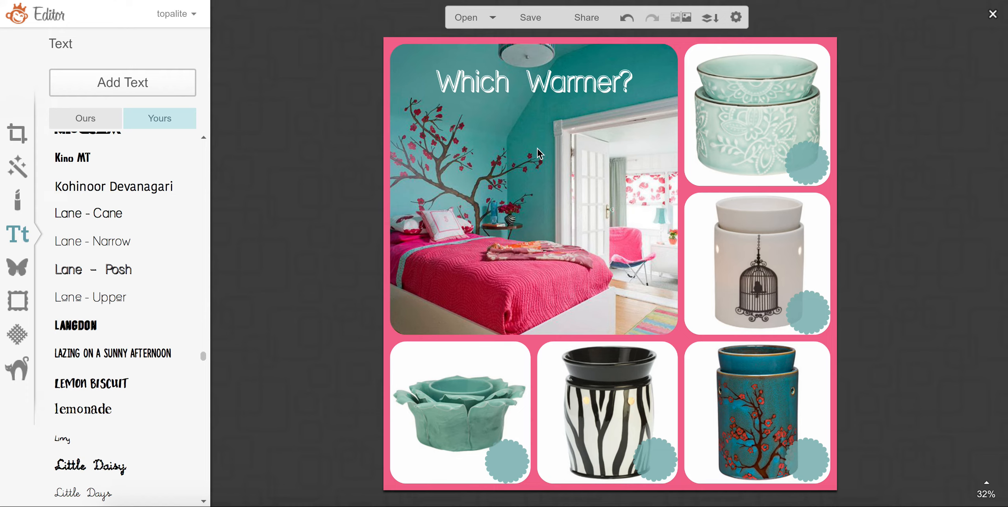
Step: Add a white, centred "1" in Lane - Posh on the mint floral warmer's scalloped label
left_click(127, 276)
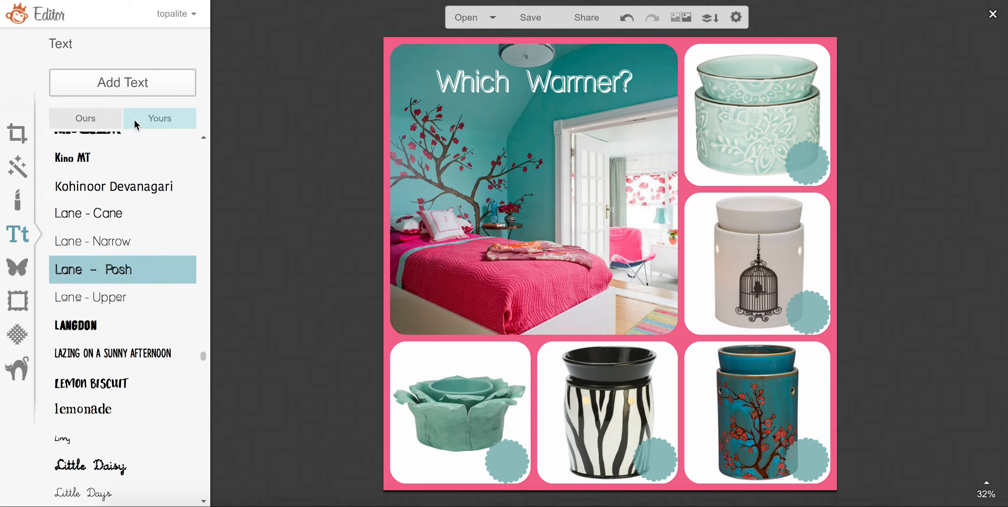
left_click(141, 84)
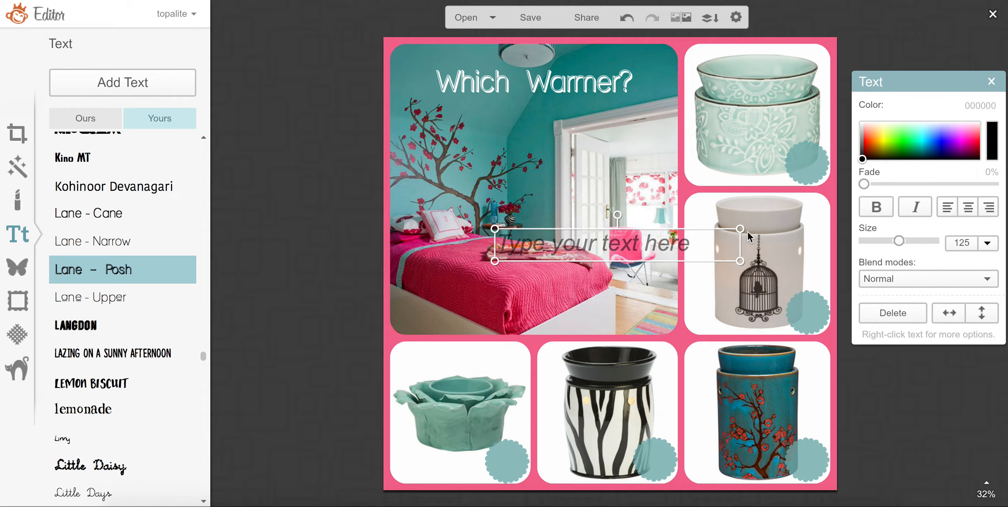
left_click_drag(740, 245, 809, 162)
left_click(969, 209)
left_click(969, 214)
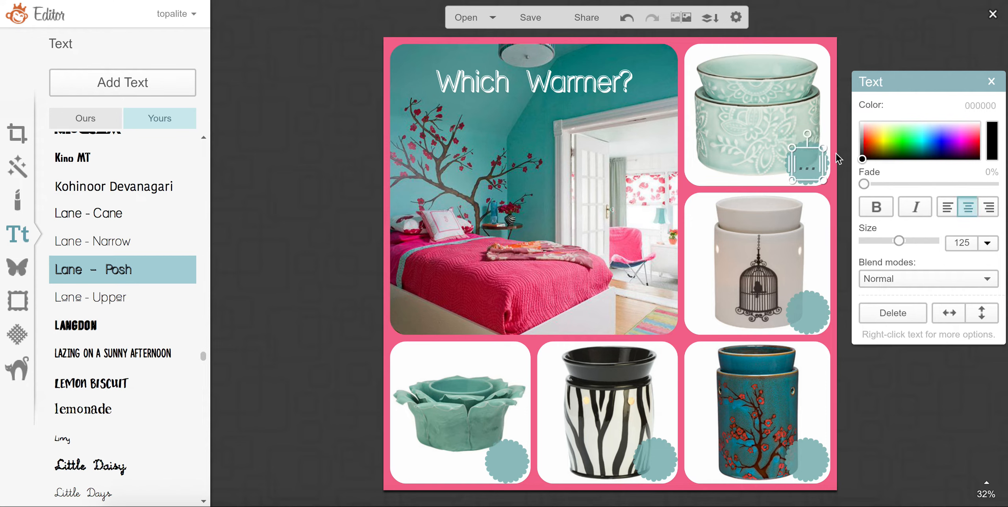
left_click(806, 168)
type("1")
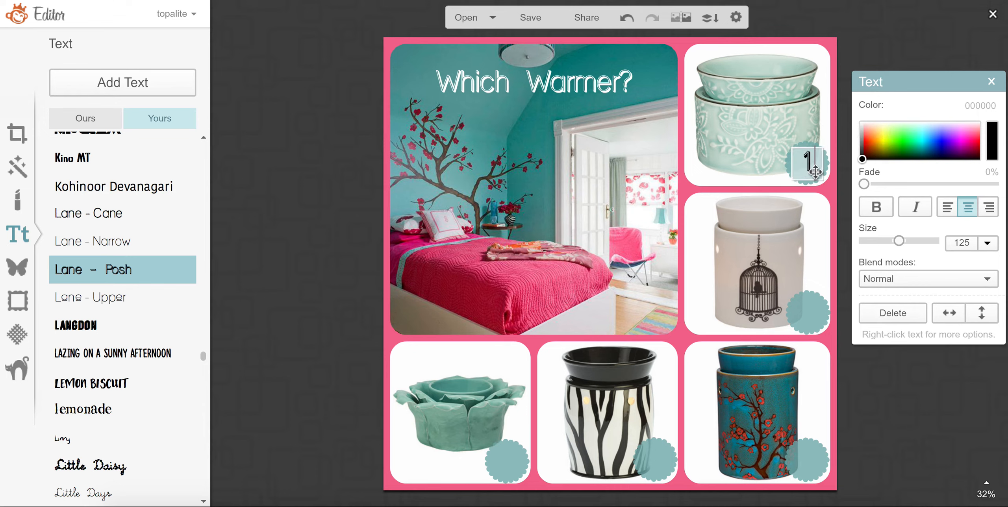
double_click(809, 171)
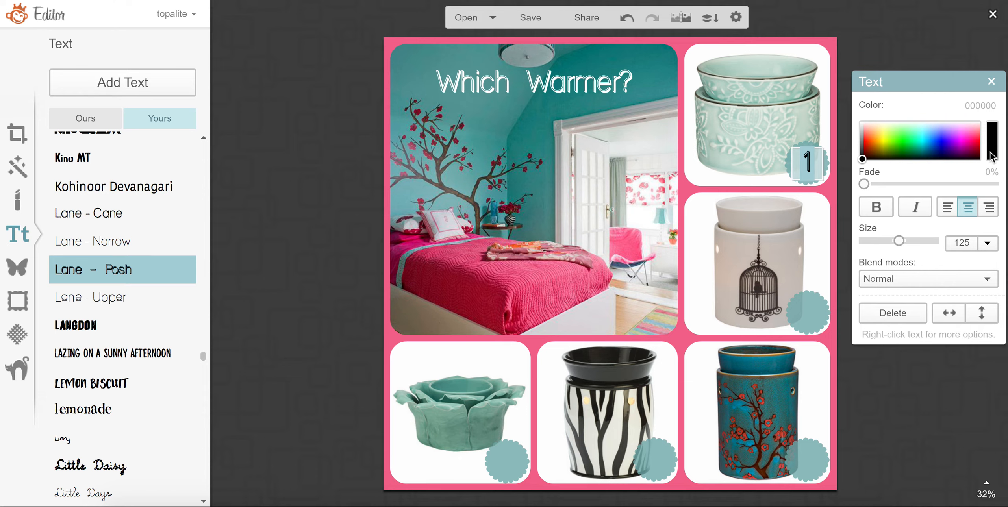
left_click(993, 125)
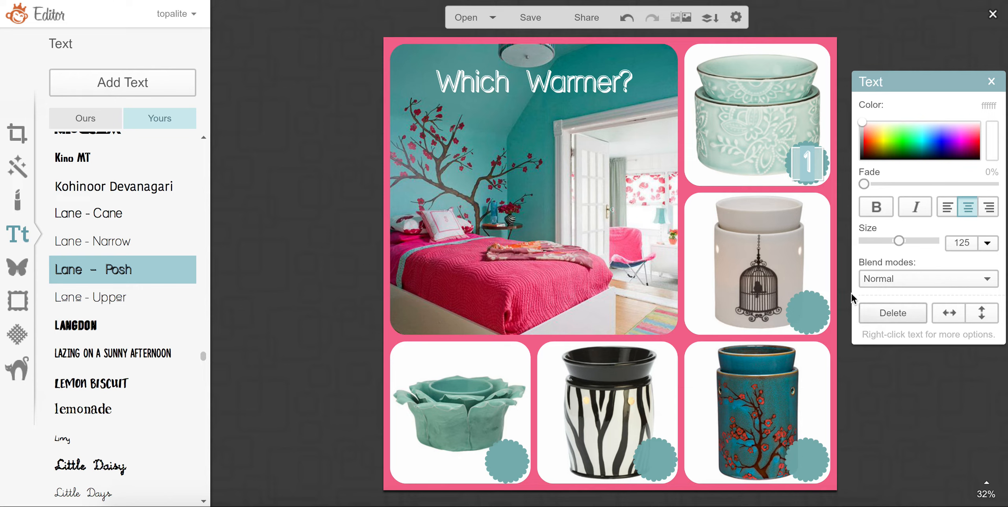
left_click(820, 214)
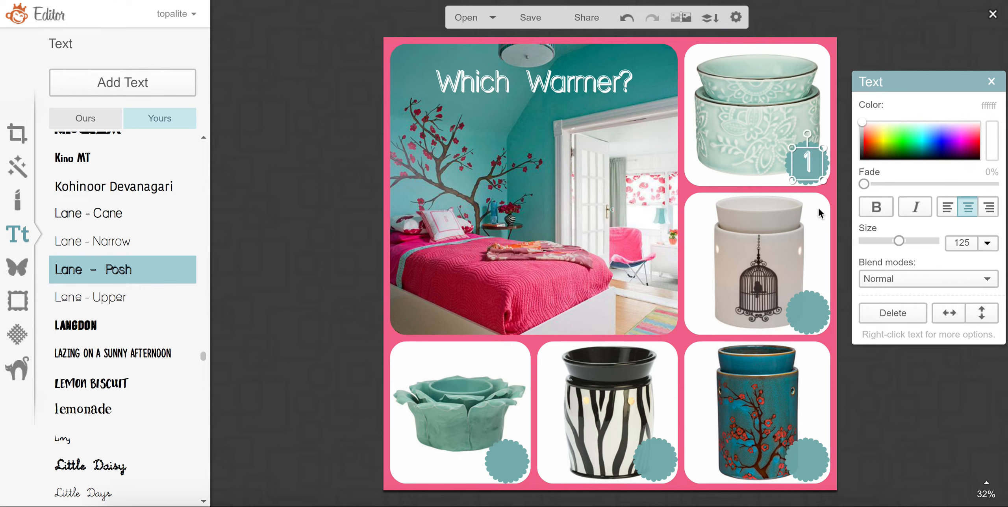
right_click(805, 165)
right_click(813, 181)
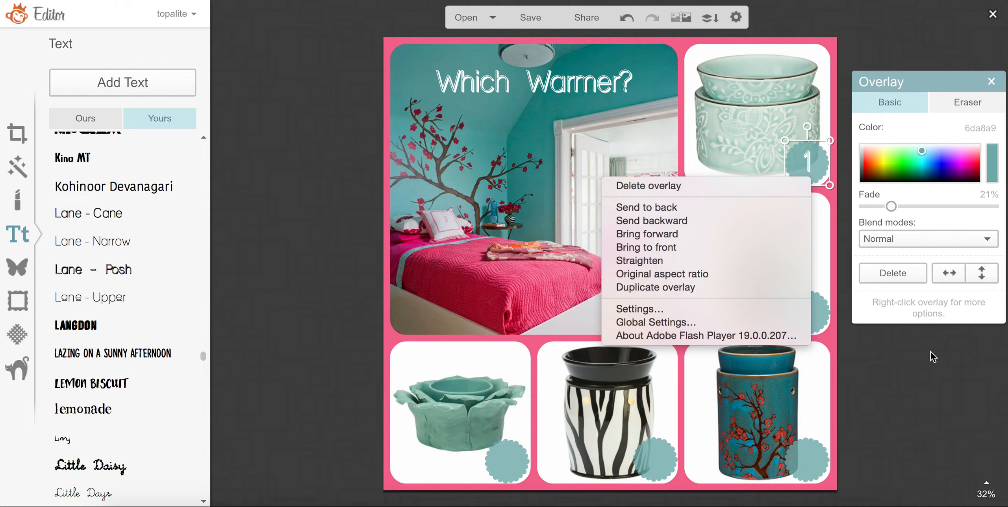
left_click(921, 407)
left_click(932, 449)
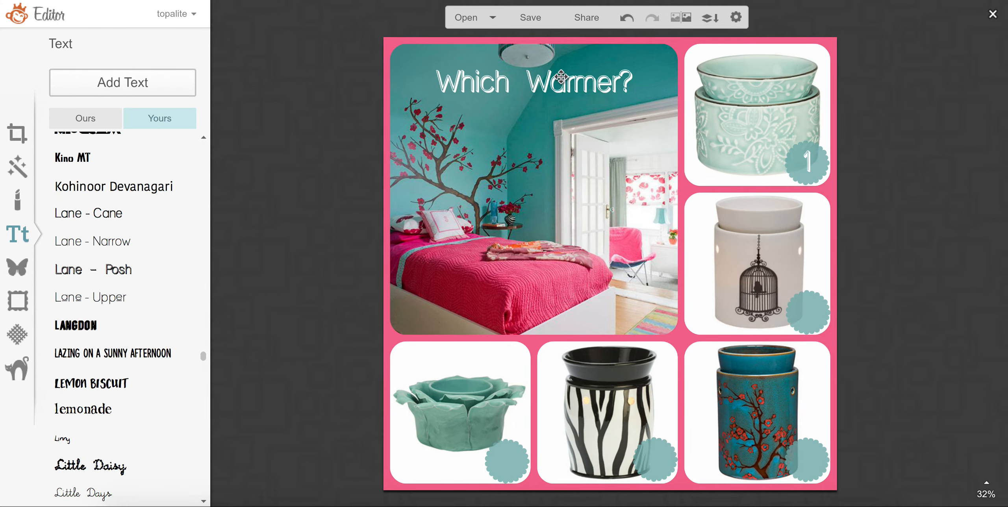
Step: Duplicate the title as a narrow text box reading "2" and place it on the birdcage warmer's label
right_click(563, 89)
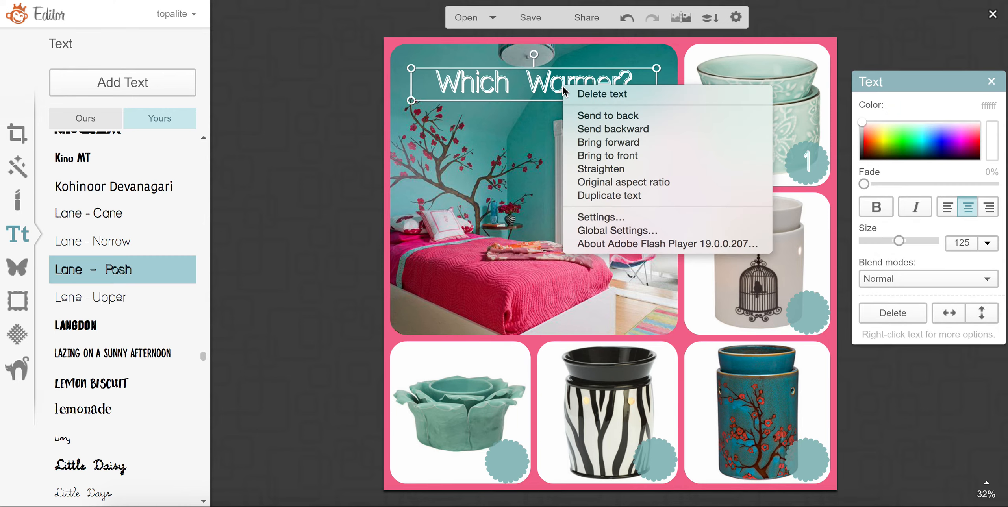
left_click(611, 196)
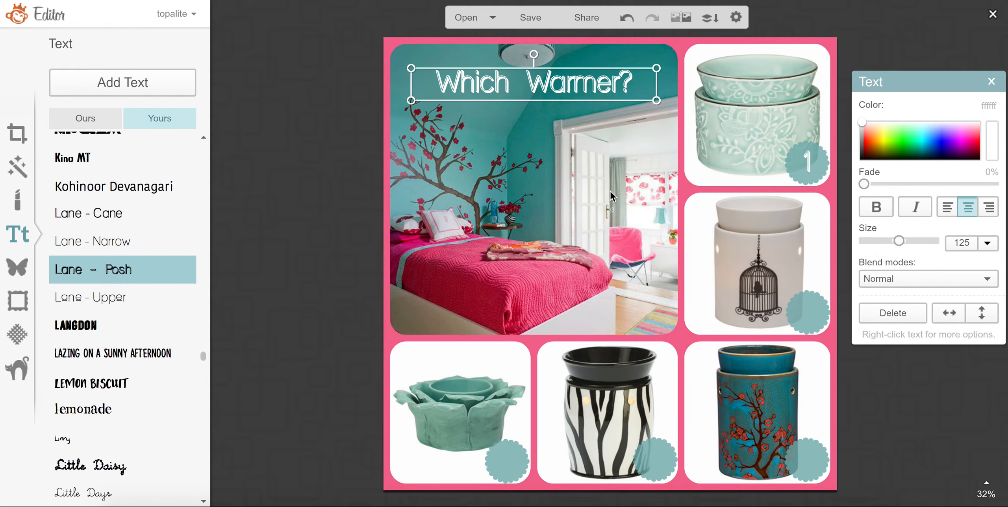
left_click_drag(664, 91, 481, 95)
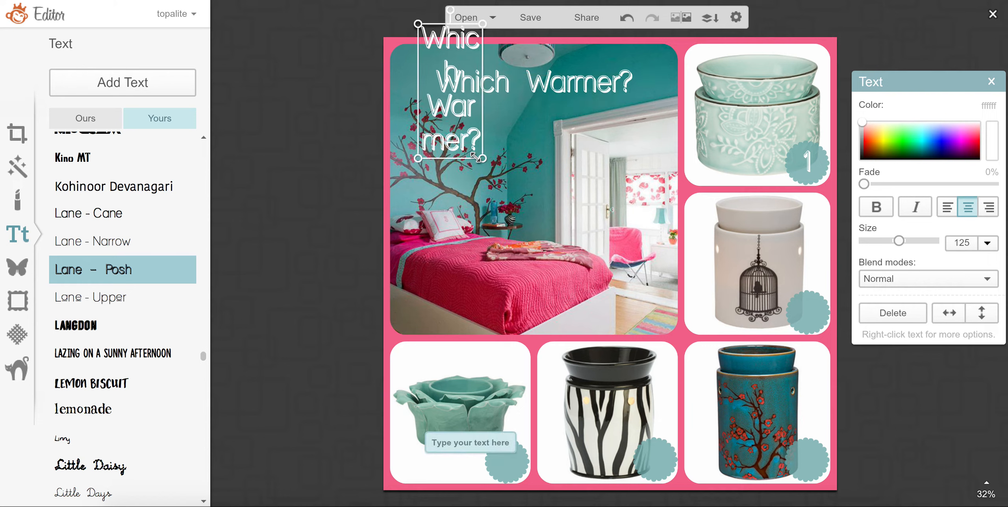
double_click(462, 143)
key("BackSpace")
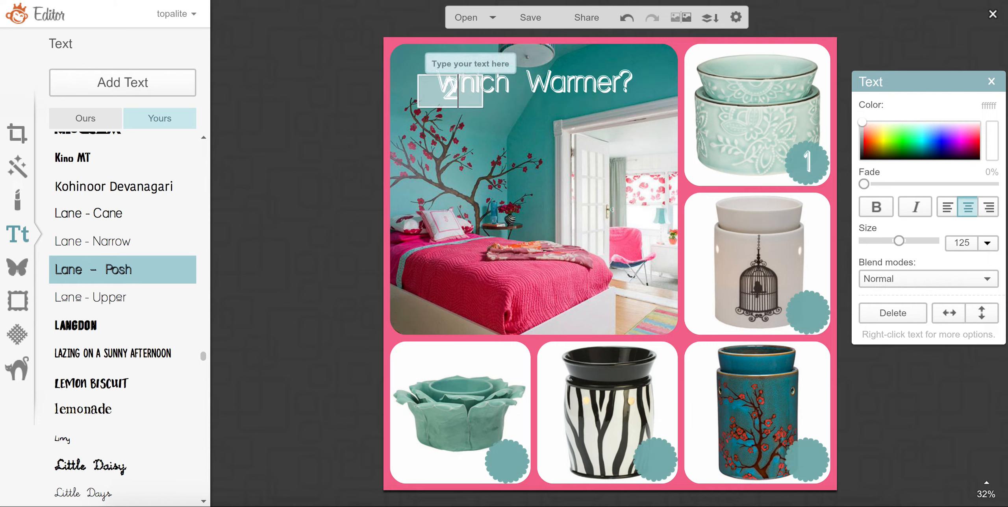
type("2")
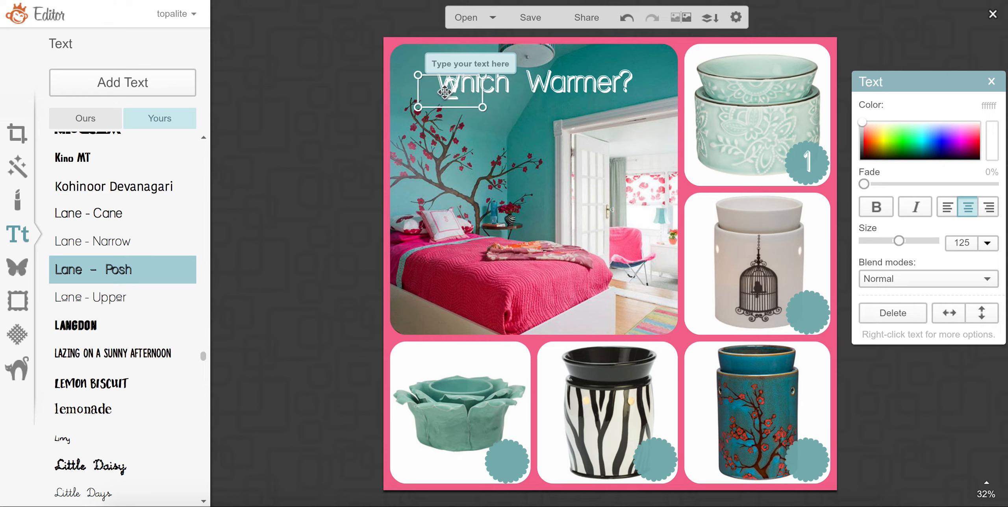
left_click_drag(436, 102, 803, 314)
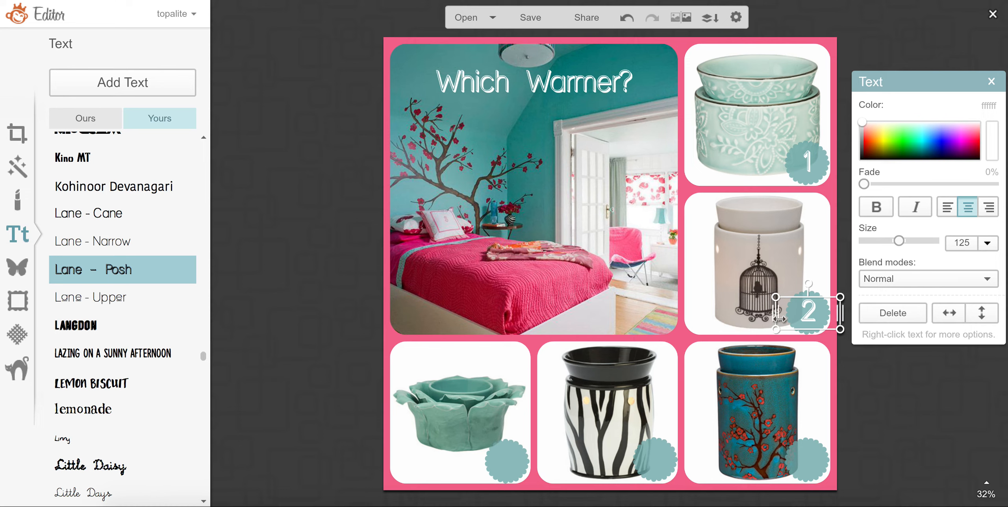
left_click(688, 300)
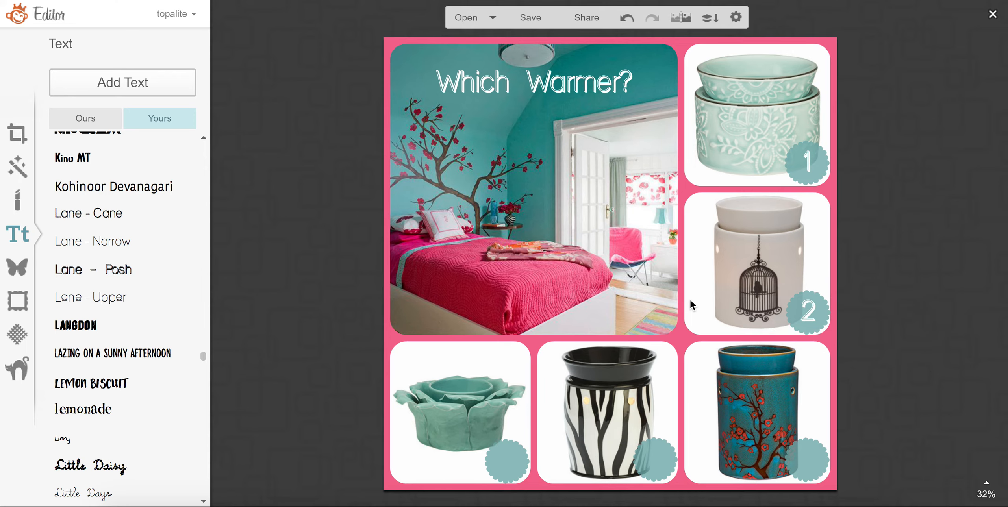
right_click(792, 314)
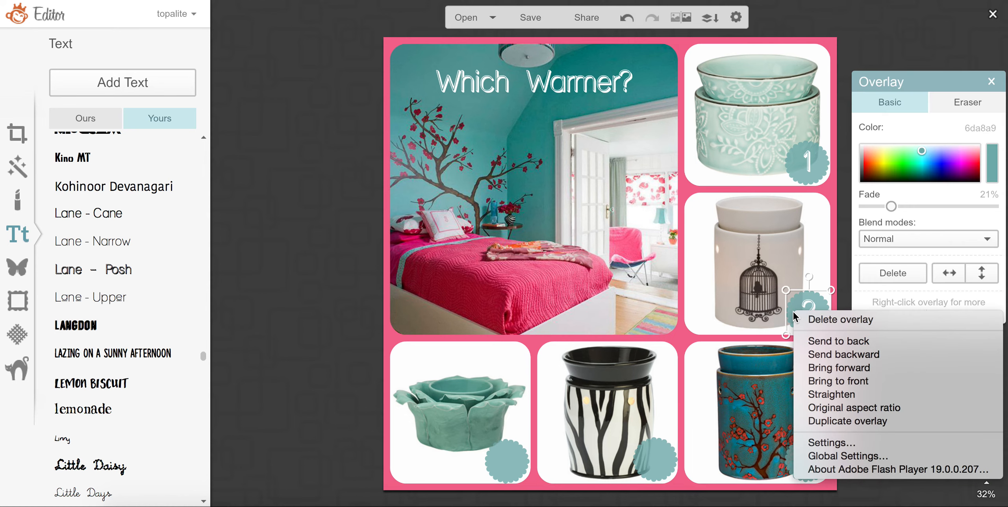
left_click(775, 318)
right_click(775, 316)
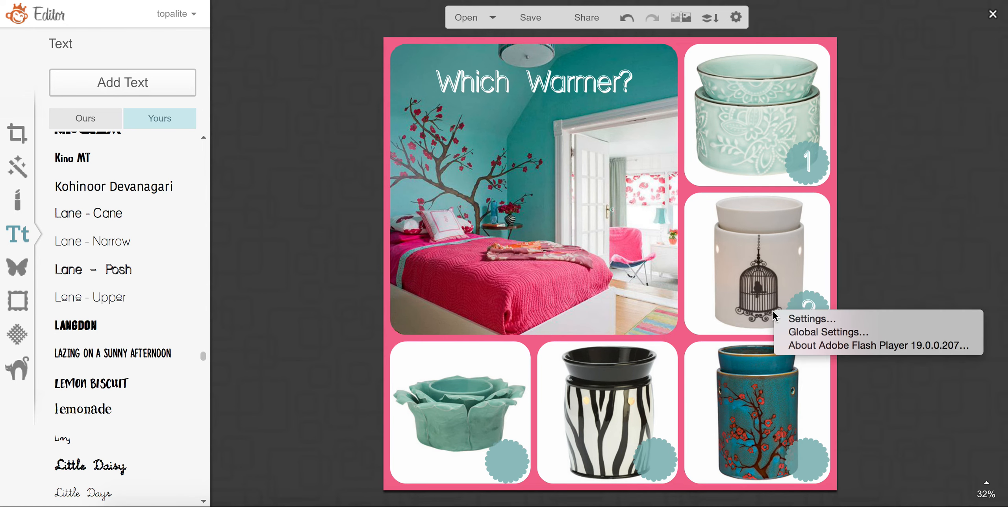
left_click(847, 303)
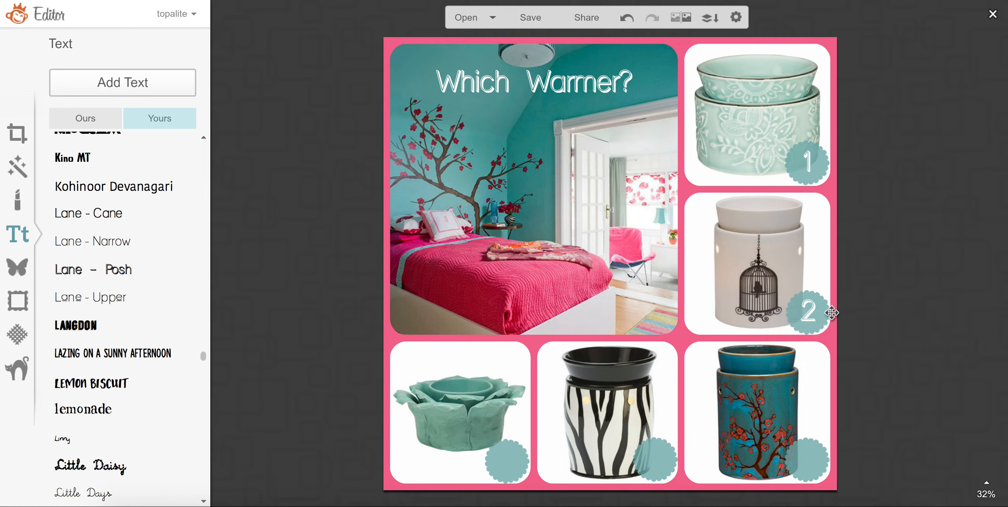
Step: Duplicate the "2" onto the cherry-blossom warmer's label and change the copy to "3"
right_click(835, 313)
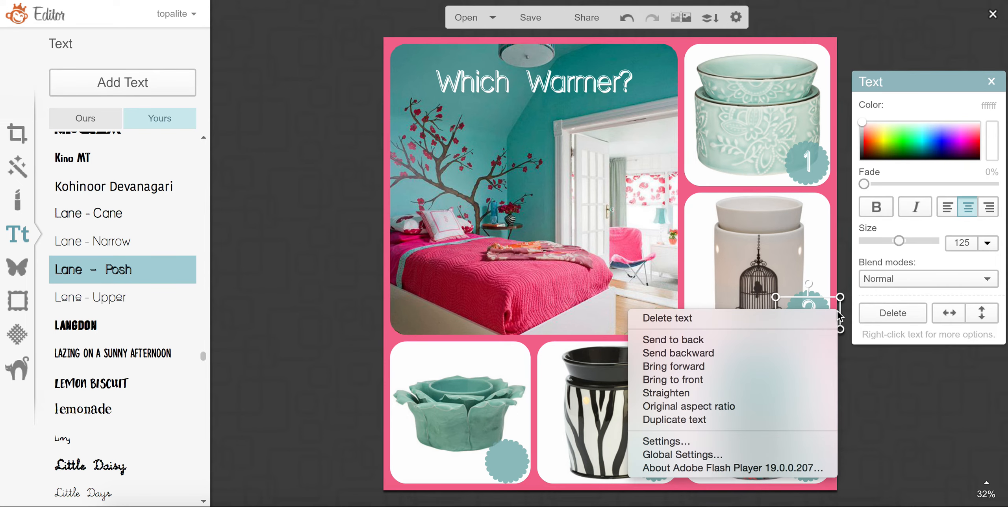
left_click(795, 419)
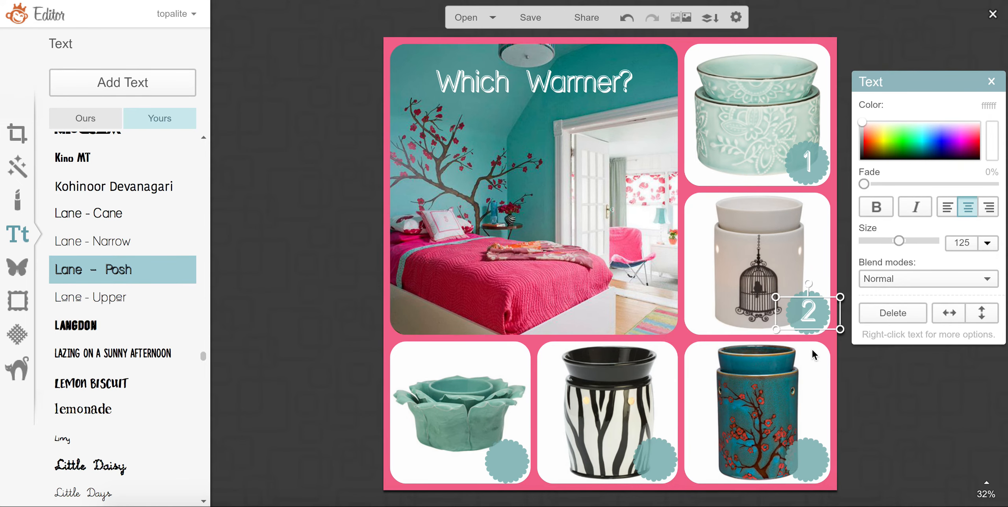
left_click_drag(808, 315, 808, 460)
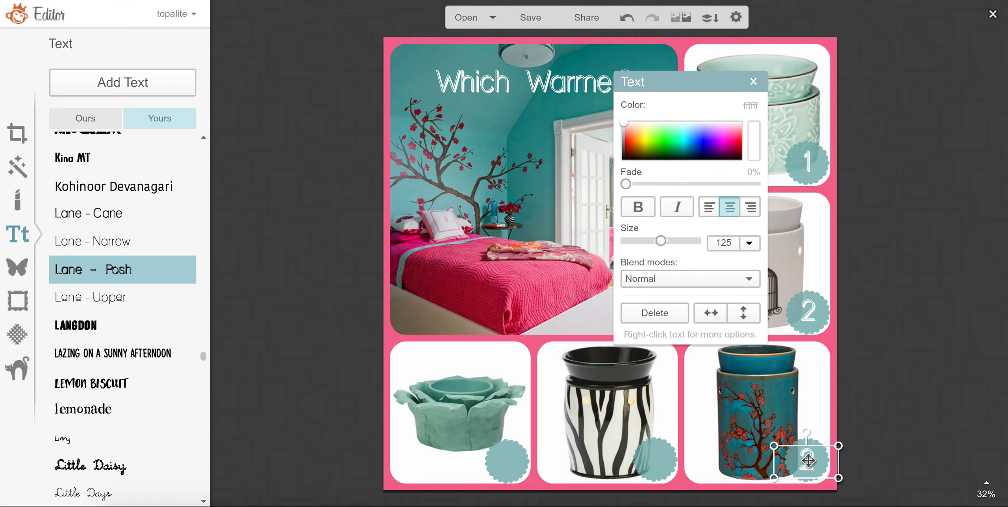
double_click(808, 460)
type("3")
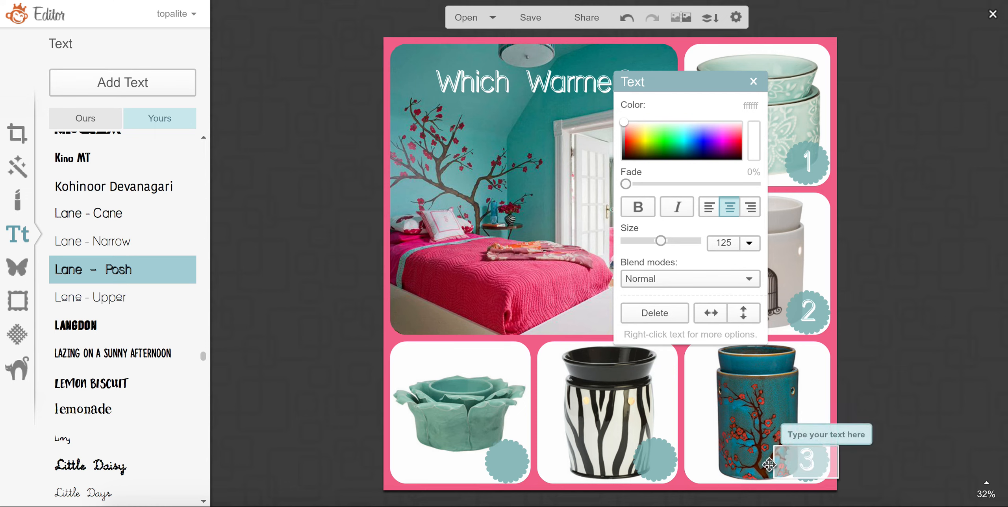
left_click(902, 390)
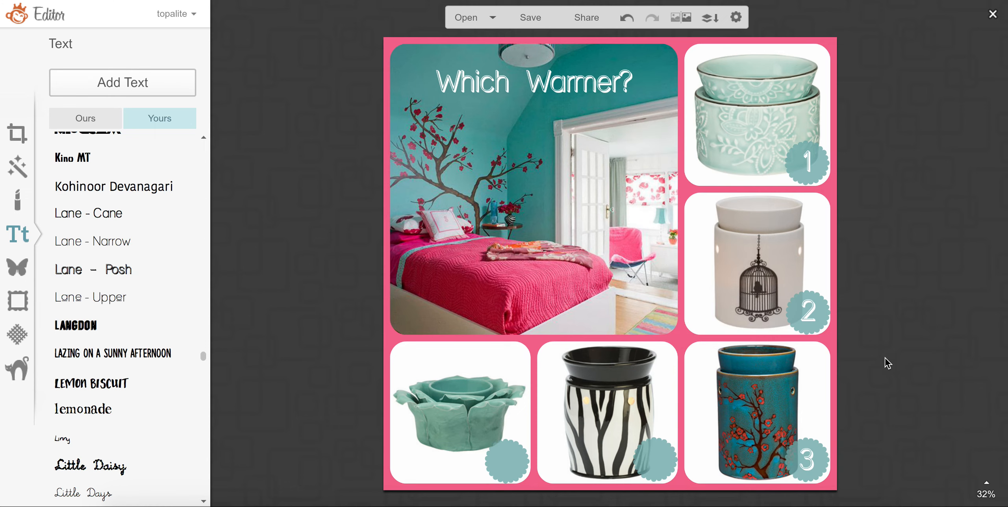
Step: Duplicate the "2" onto the zebra-striped warmer's scalloped label and change the copy to "4"
right_click(835, 319)
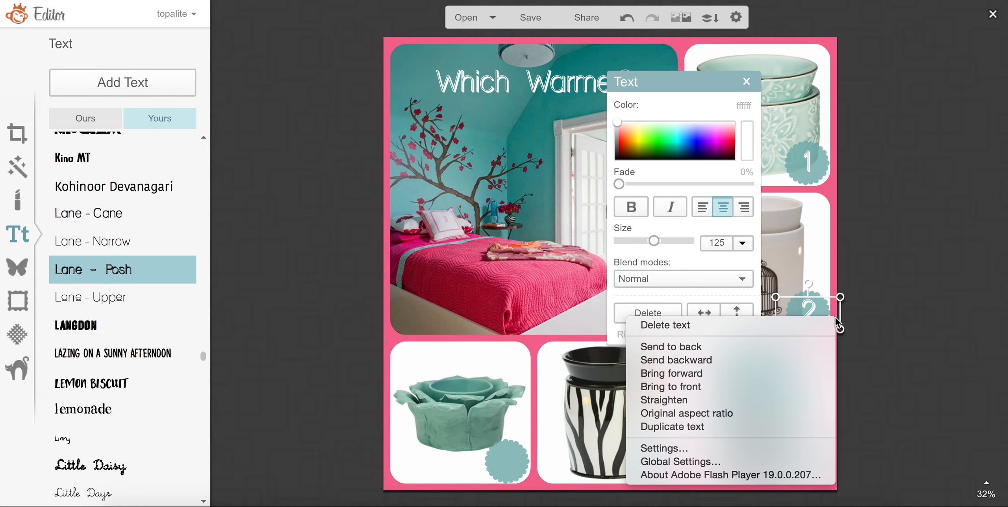
left_click(765, 425)
left_click_drag(817, 319, 656, 466)
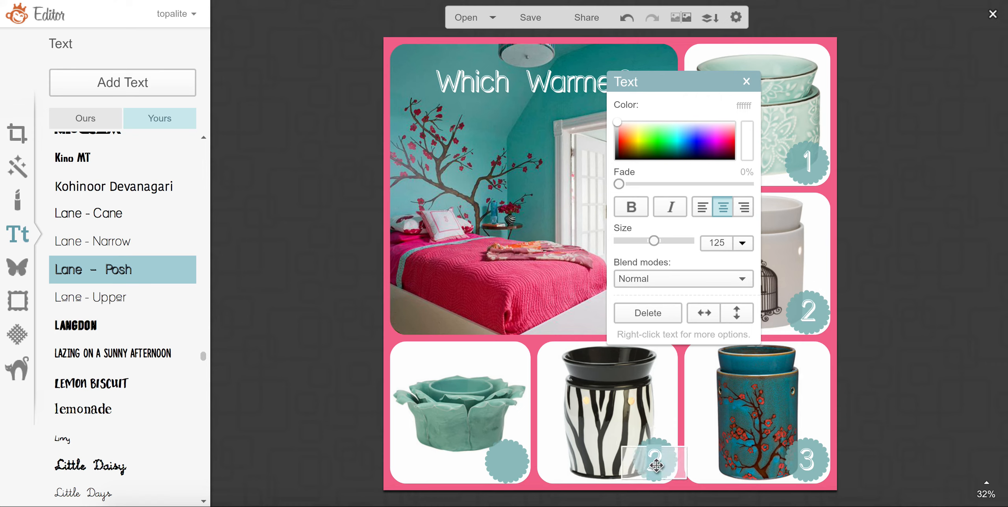
type("4")
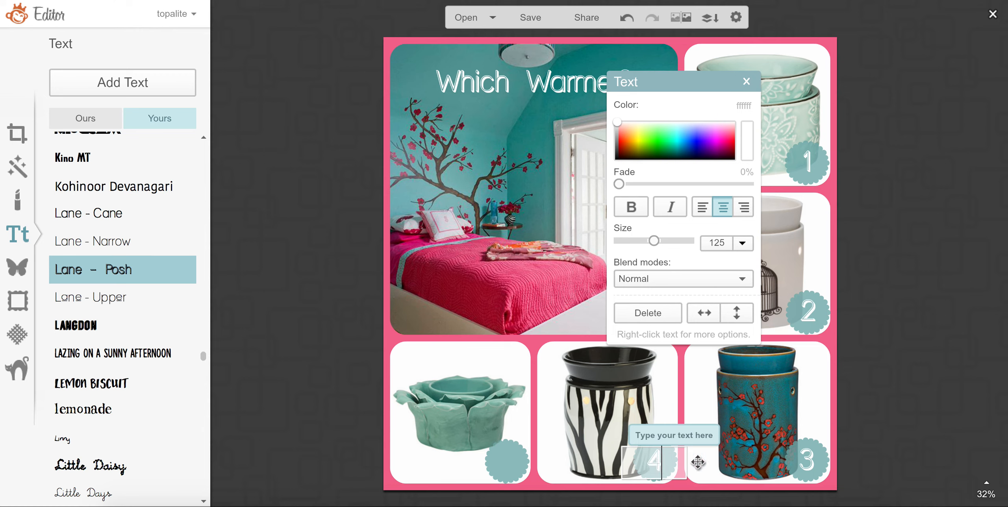
Step: Duplicate the "3" onto the green petal-shaped warmer's scalloped label and change the copy to "5"
right_click(836, 467)
left_click(829, 448)
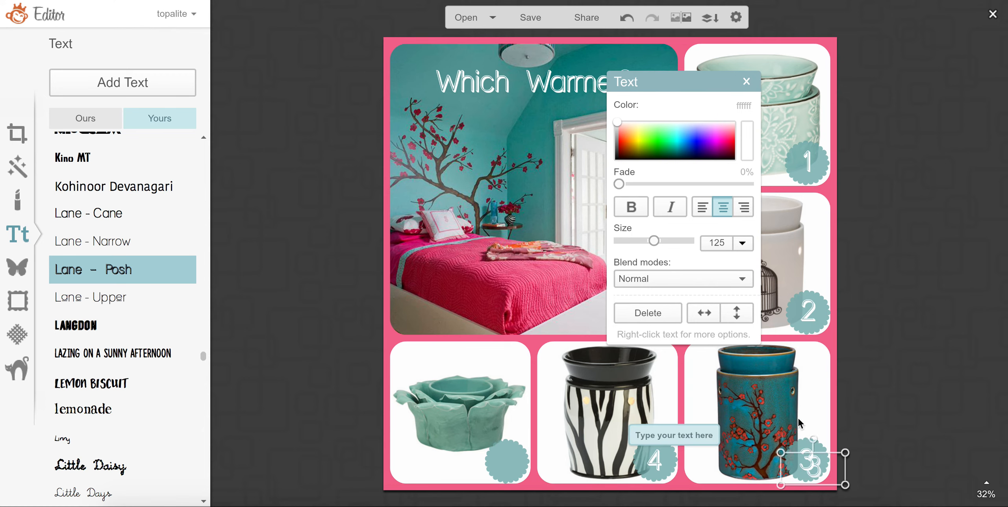
left_click_drag(814, 465, 508, 464)
double_click(508, 464)
type("5")
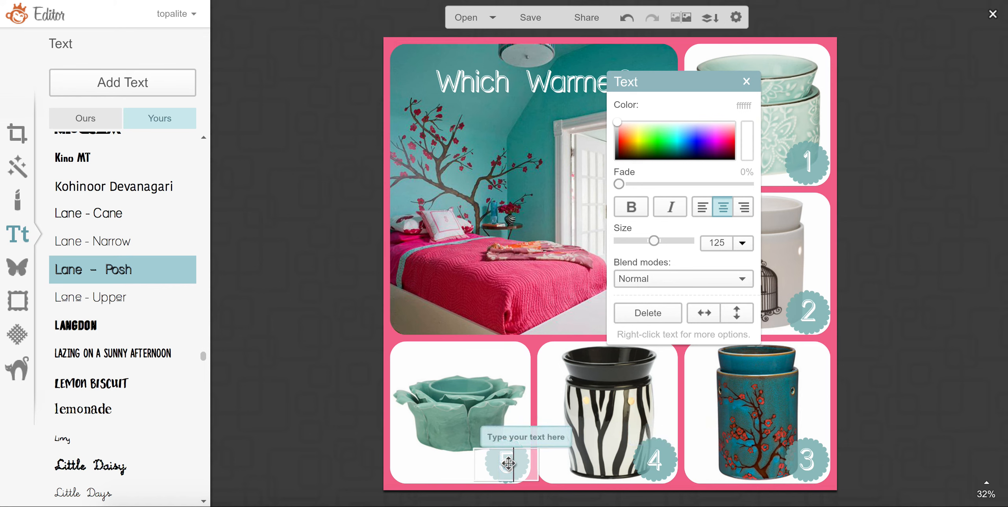
left_click(918, 270)
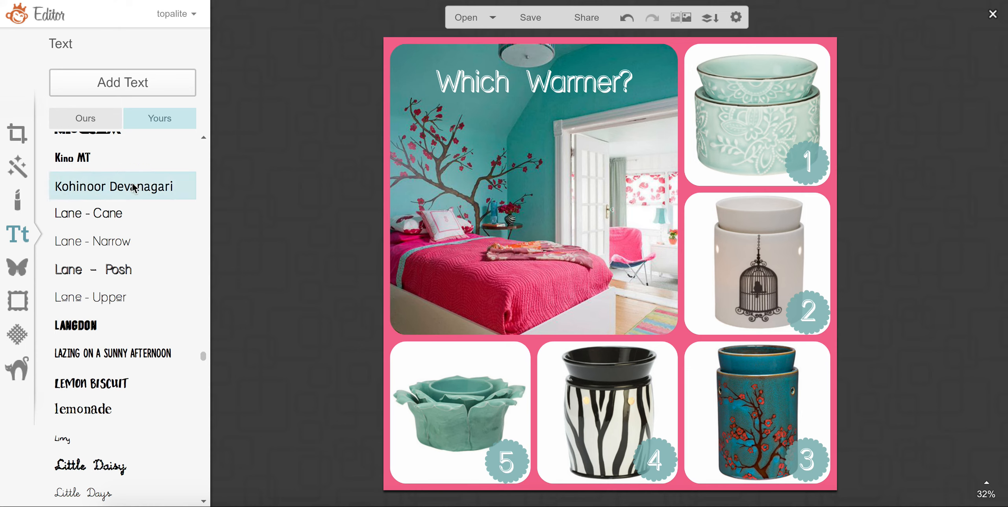
Step: Search the computer for "new logo", add the Scentsy consultant logo as an overlay, and place it in the bedroom photo's lower-right corner
left_click(21, 270)
left_click_drag(205, 296, 196, 84)
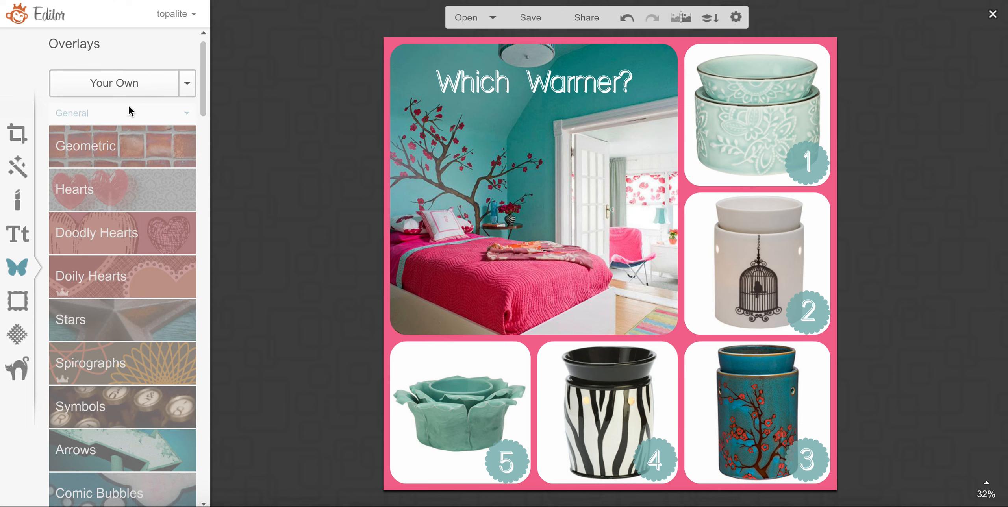
left_click(124, 86)
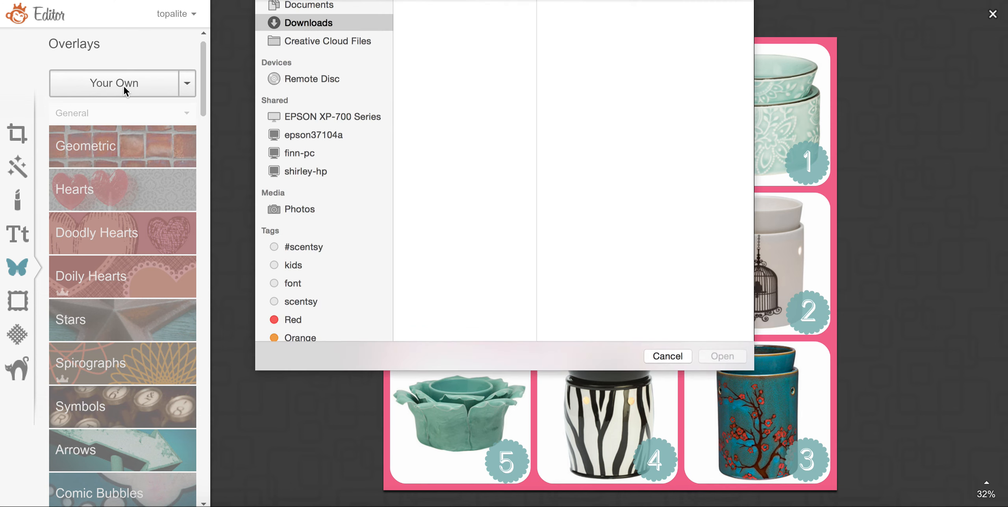
left_click(637, 14)
type("ne")
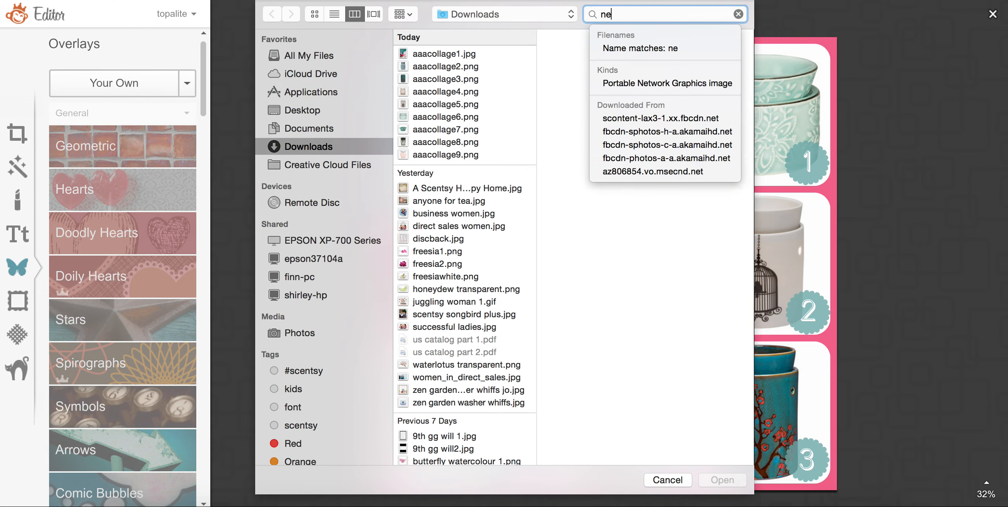
type("w logo")
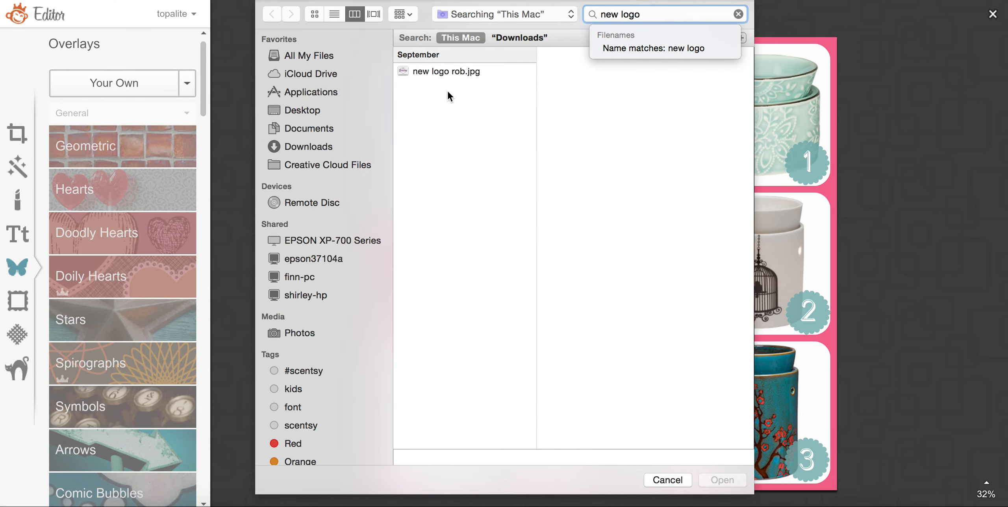
double_click(436, 71)
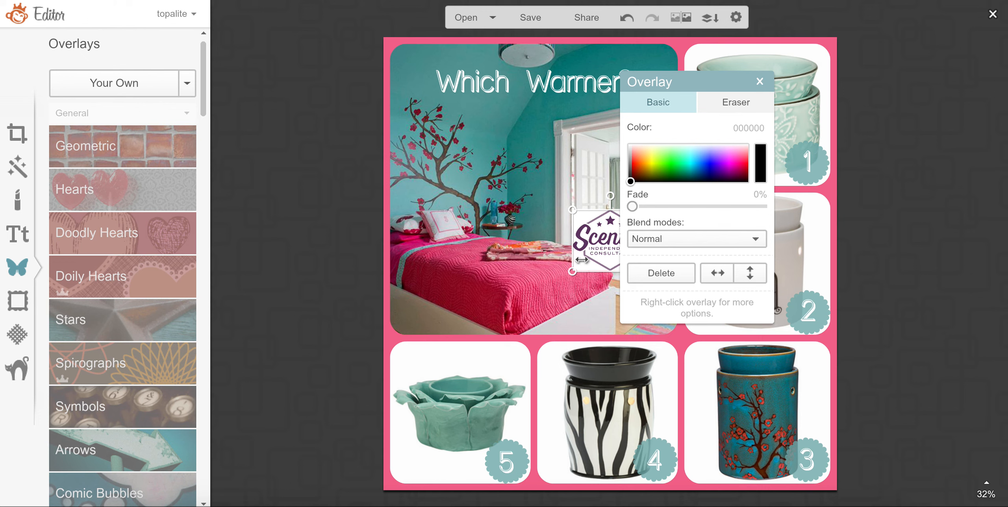
left_click_drag(586, 235, 609, 295)
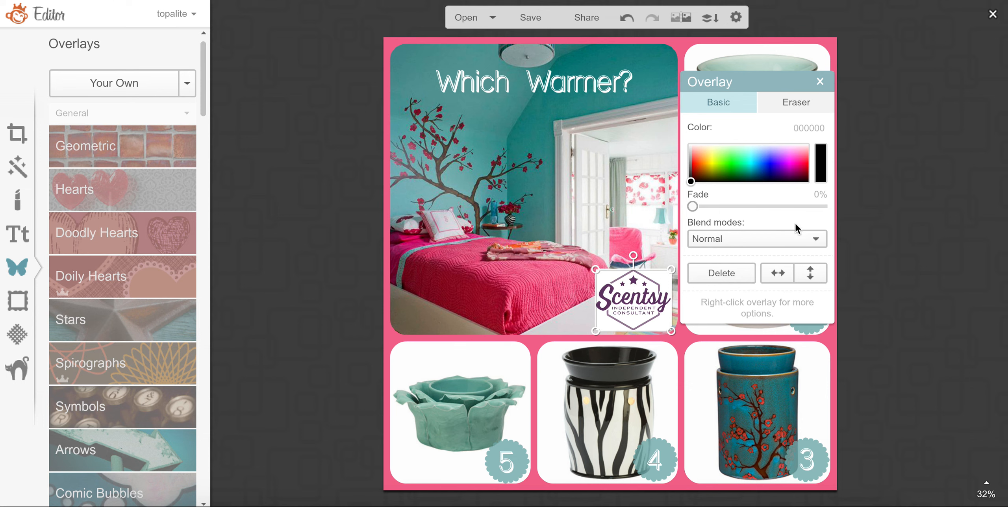
Step: Set the logo overlay's blend mode to Darken and nudge it closer to the bedroom photo's lower-right corner
left_click(815, 242)
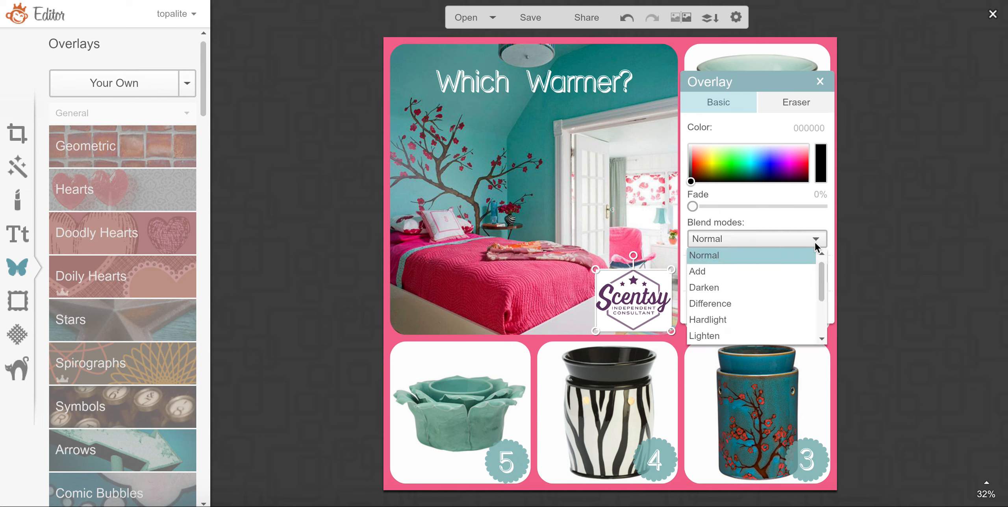
left_click(801, 282)
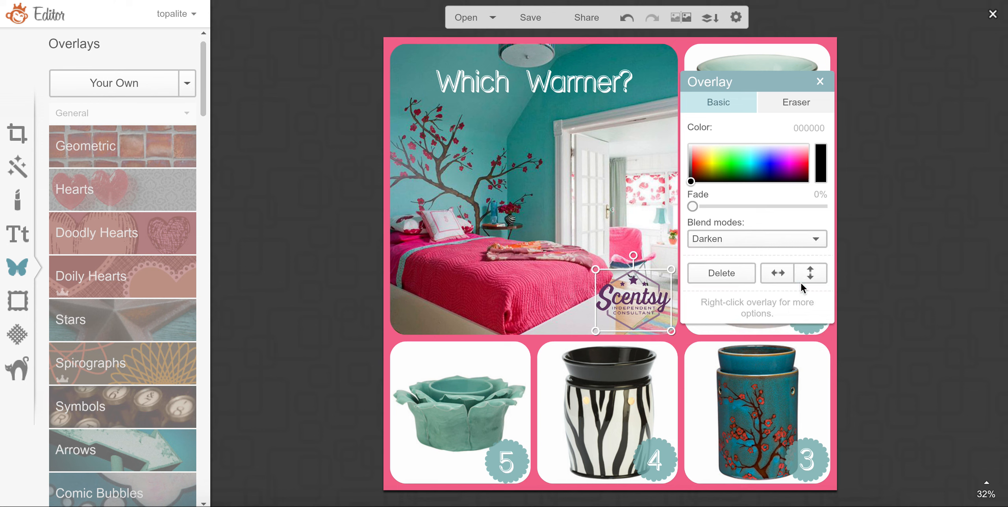
left_click_drag(641, 287, 640, 306)
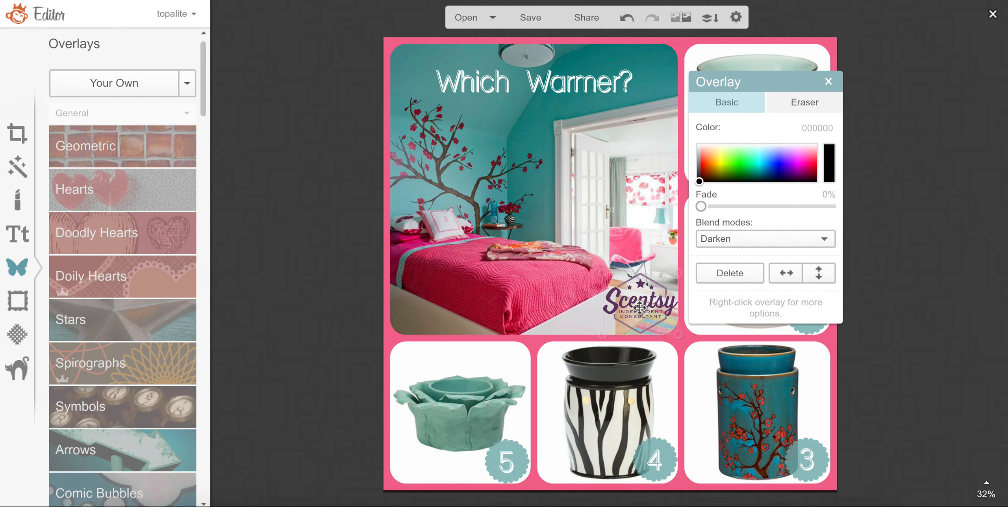
left_click(922, 233)
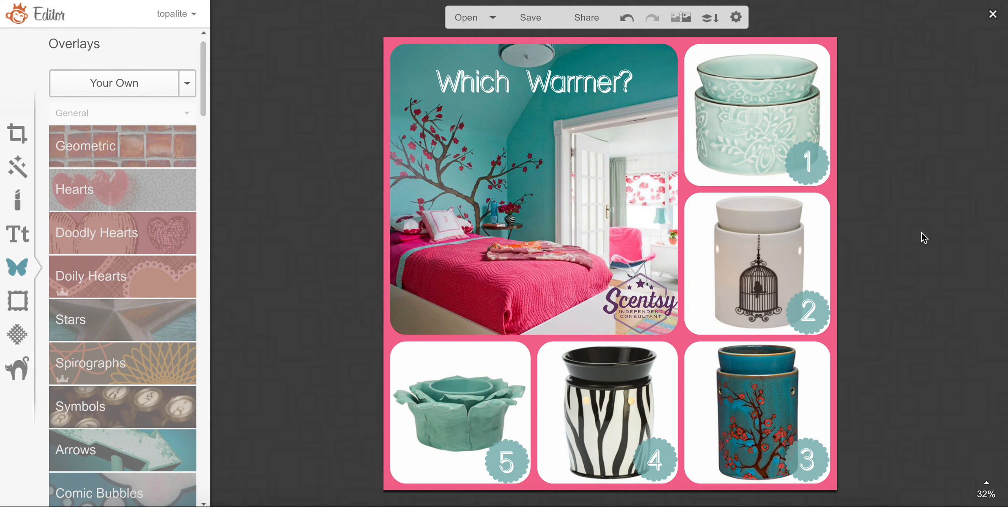
Step: Delete the Scentsy logo overlay from the bedroom photo
left_click(640, 304)
key("Delete")
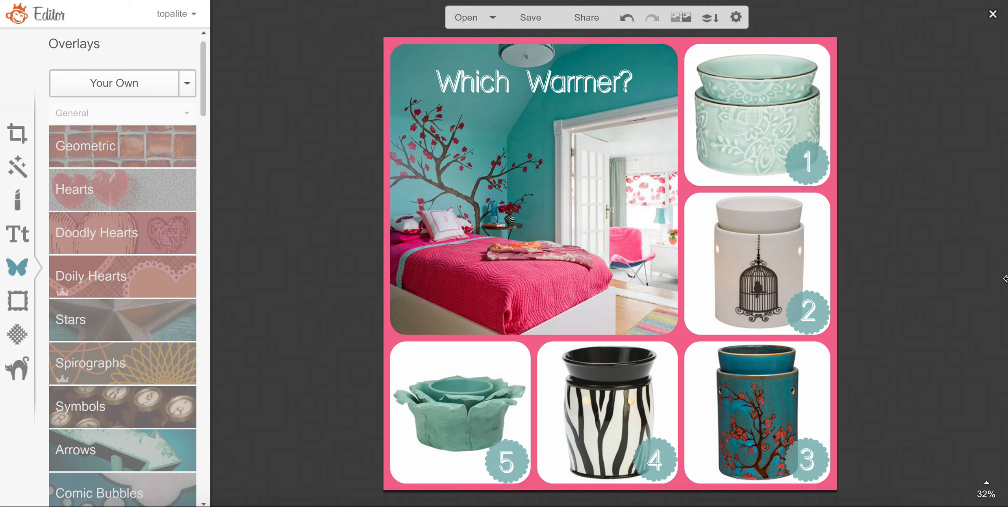
Step: Save the collage to the computer as a .jpg named "teen bedroom which warmer" in the scentsy pics folder
left_click(525, 18)
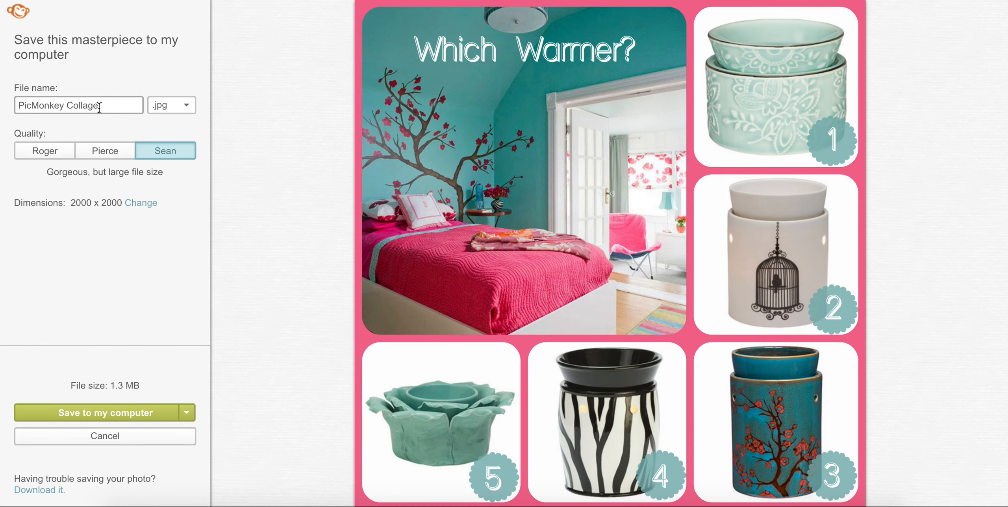
left_click_drag(100, 107, 50, 106)
key("Right")
triple_click(52, 112)
key("BackSpace")
type("teen bedroom ")
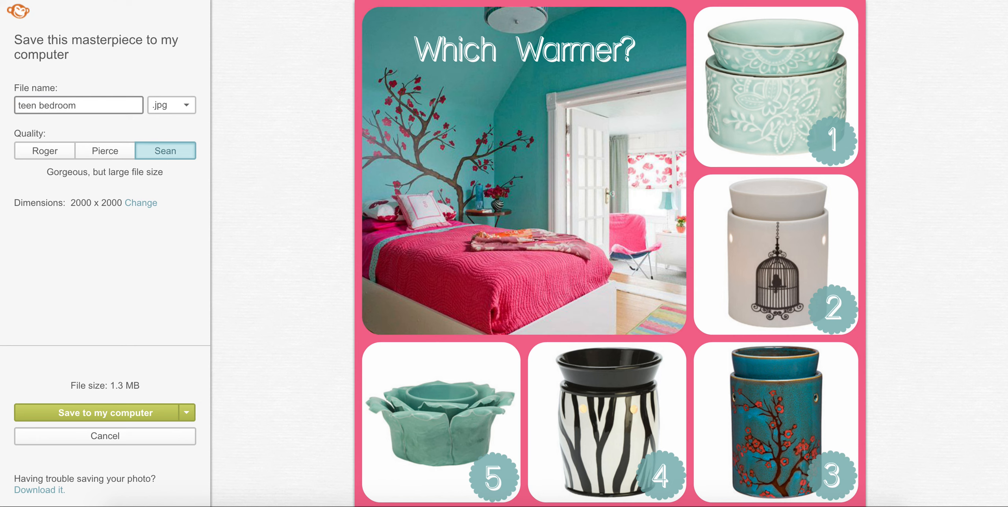
type("which warmer")
left_click(105, 417)
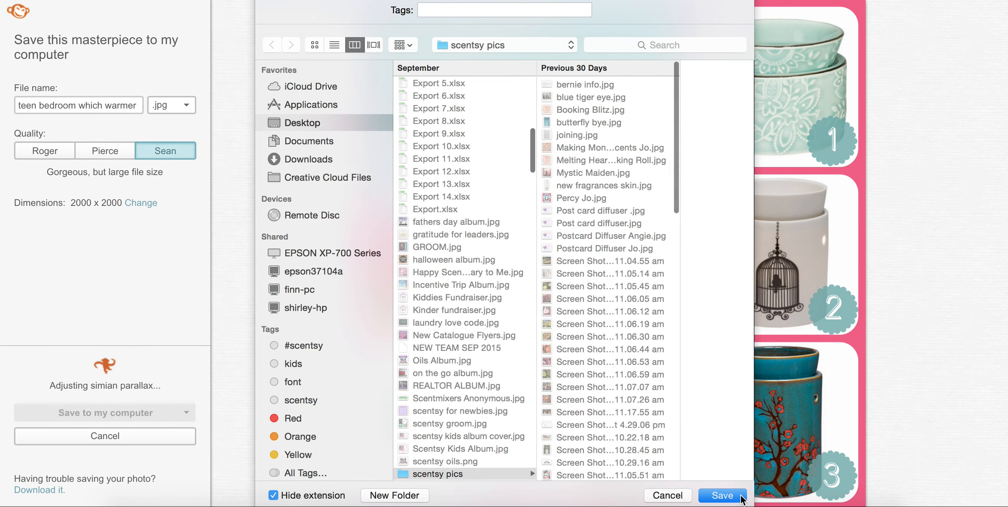
left_click(739, 496)
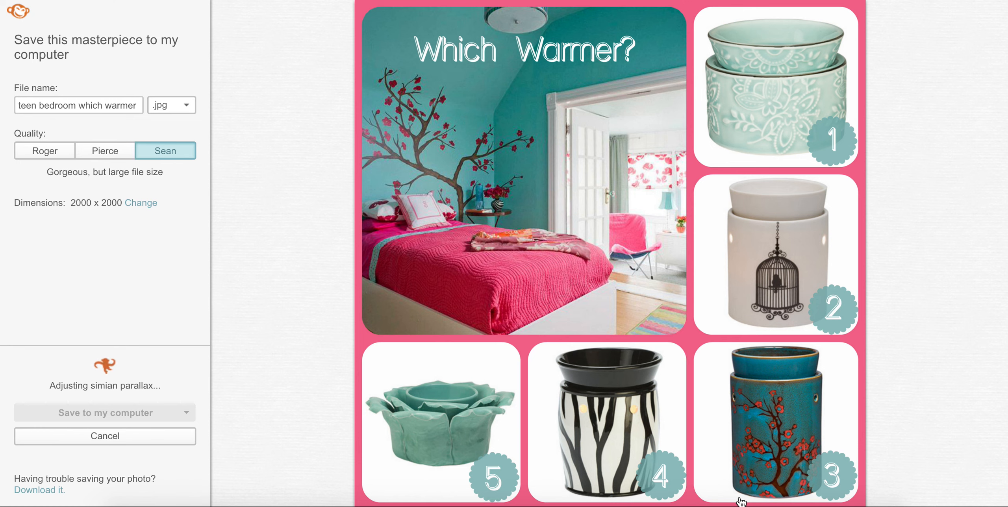